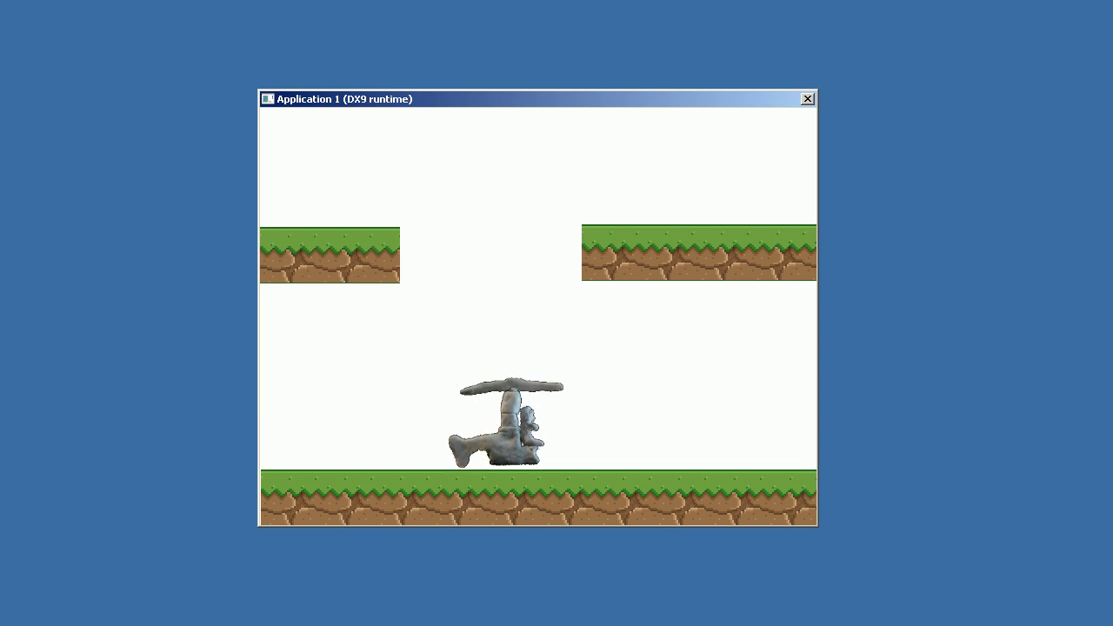
Step: Fly the clay helicopter up through the gap and right onto the upper right platform
{"action": "key", "text": "Up"}
{"action": "key", "text": "Up"}
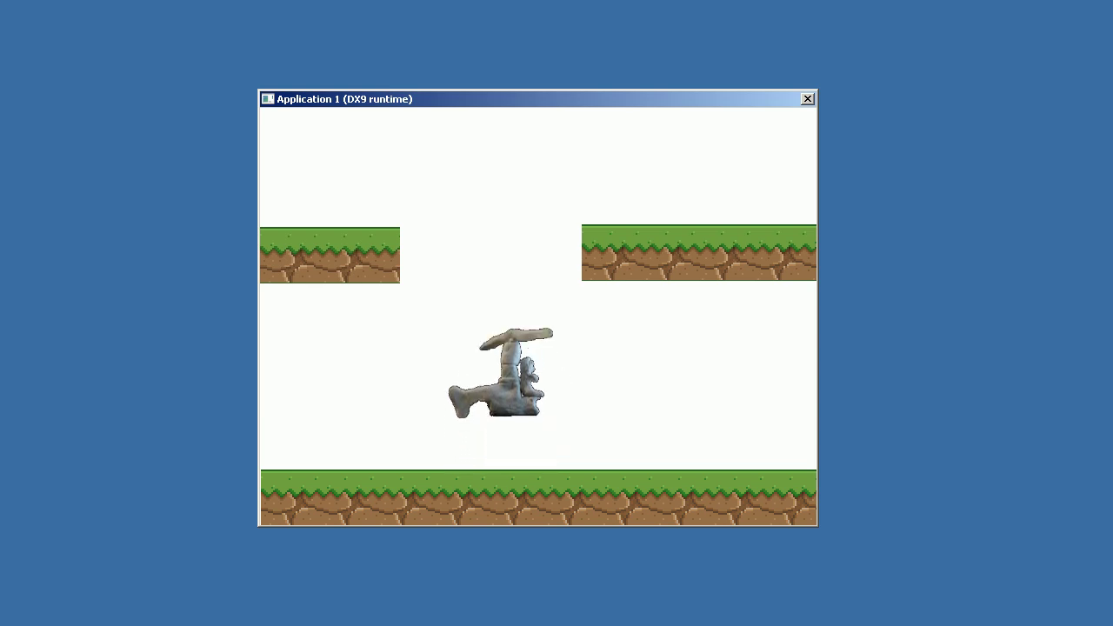
{"action": "key", "text": "Up"}
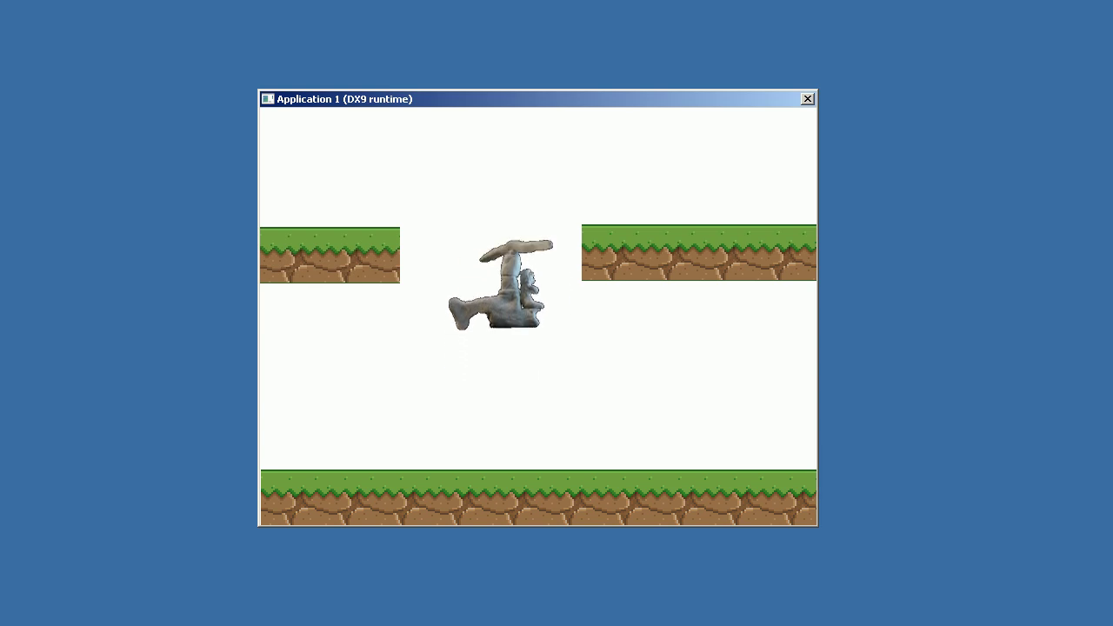
{"action": "key", "text": "Up"}
{"action": "key", "text": "Right"}
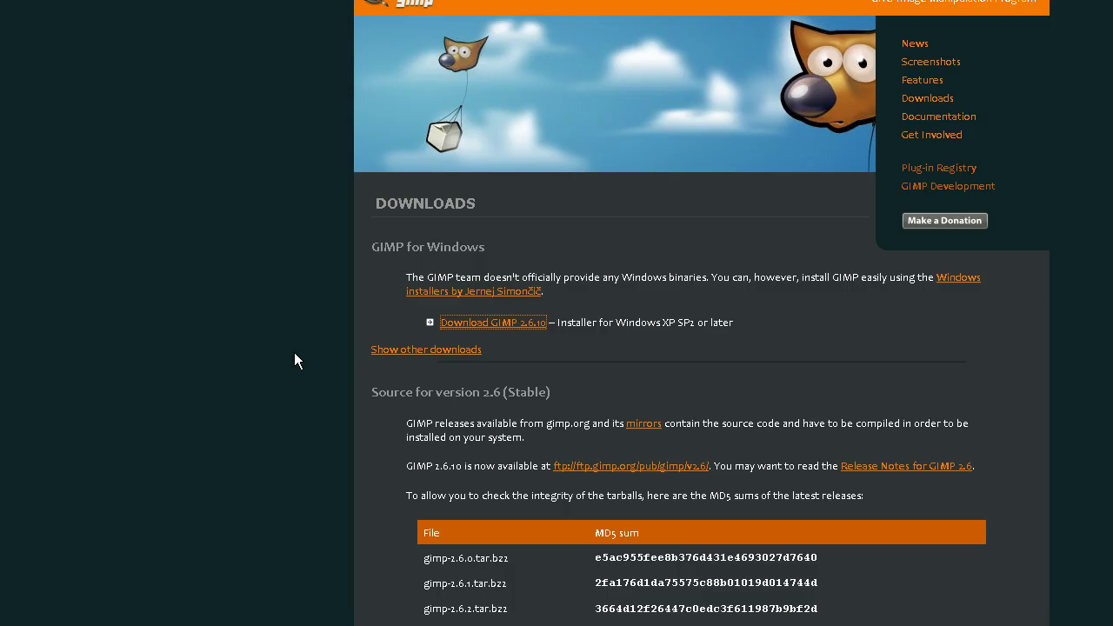
Step: Copy the GIMP 2.6.10 download link and paste it into a new sticky note
{"action": "left_click", "coordinate": [503, 326]}
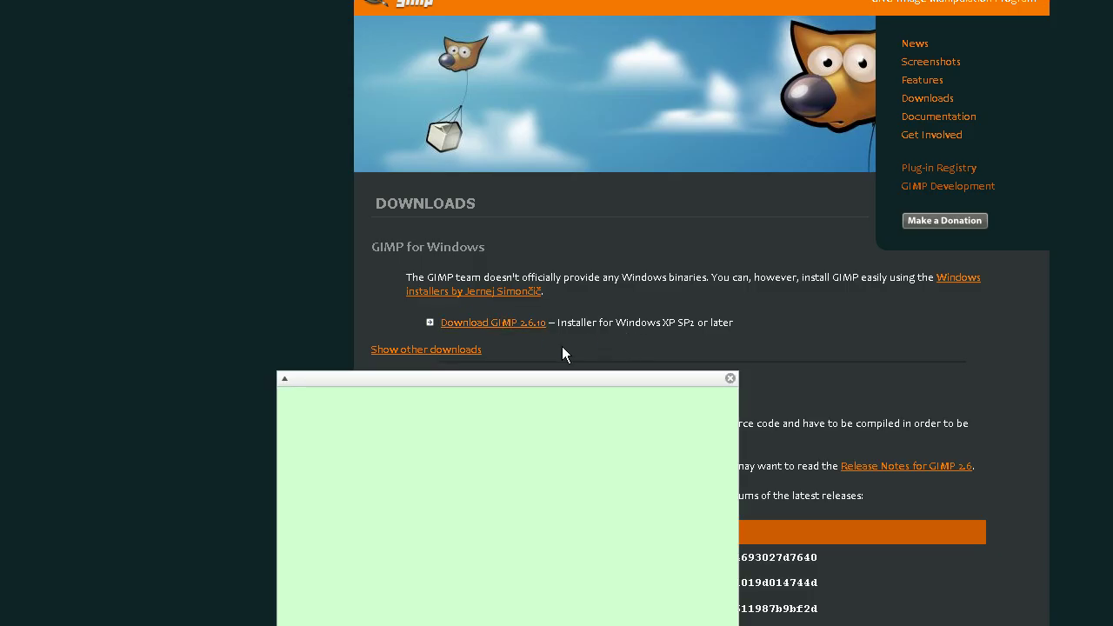
{"action": "right_click", "coordinate": [503, 330]}
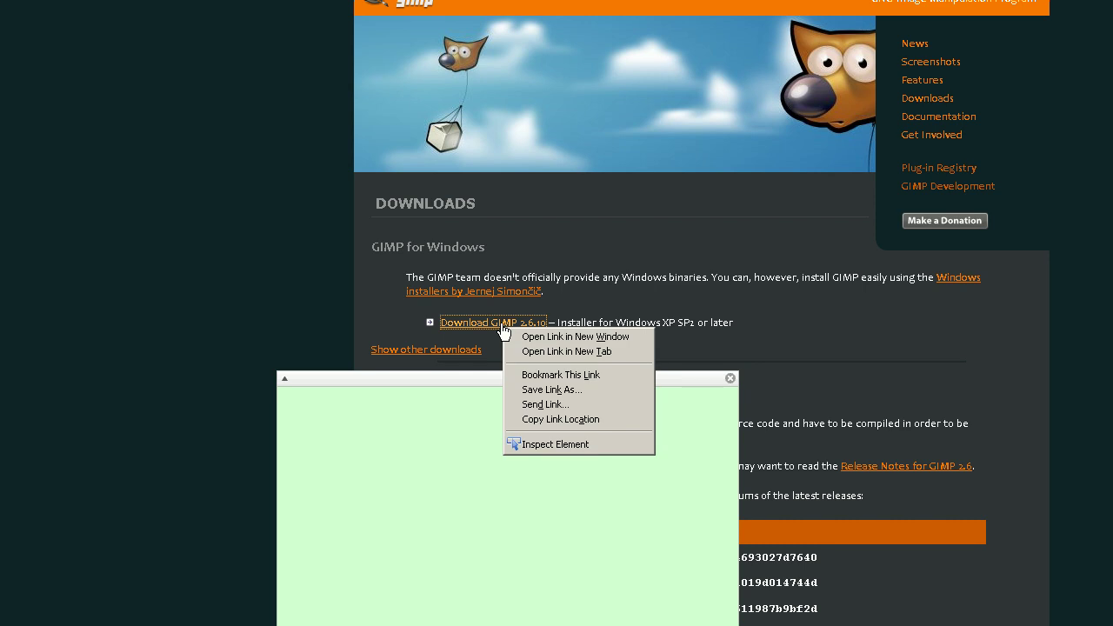
{"action": "left_click", "coordinate": [549, 419]}
{"action": "left_click", "coordinate": [396, 413]}
{"action": "right_click", "coordinate": [396, 415]}
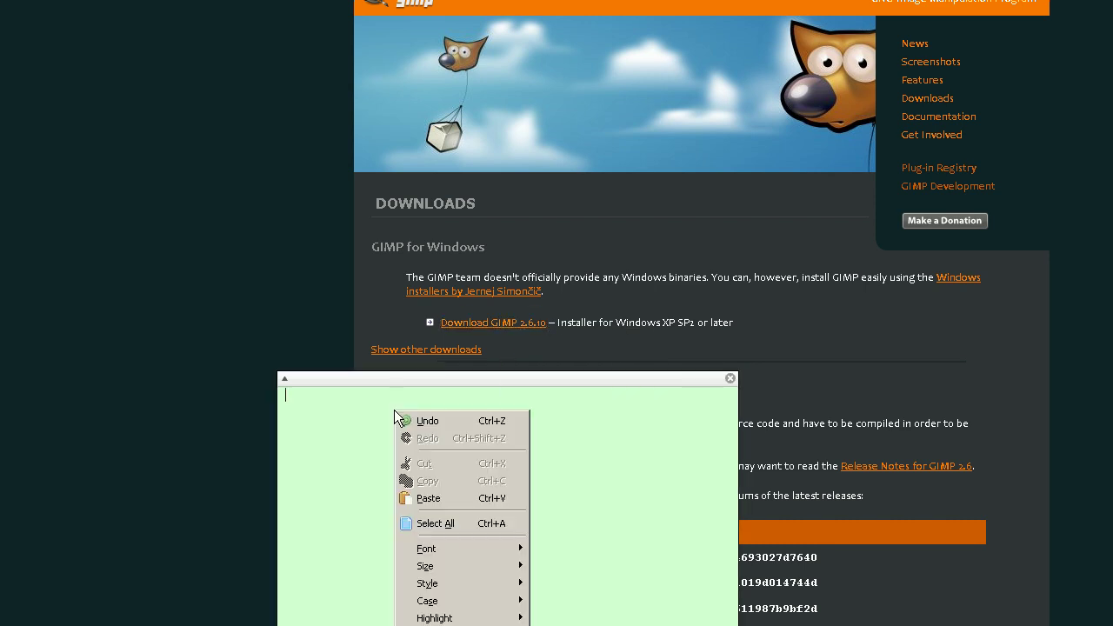
{"action": "left_click", "coordinate": [419, 498]}
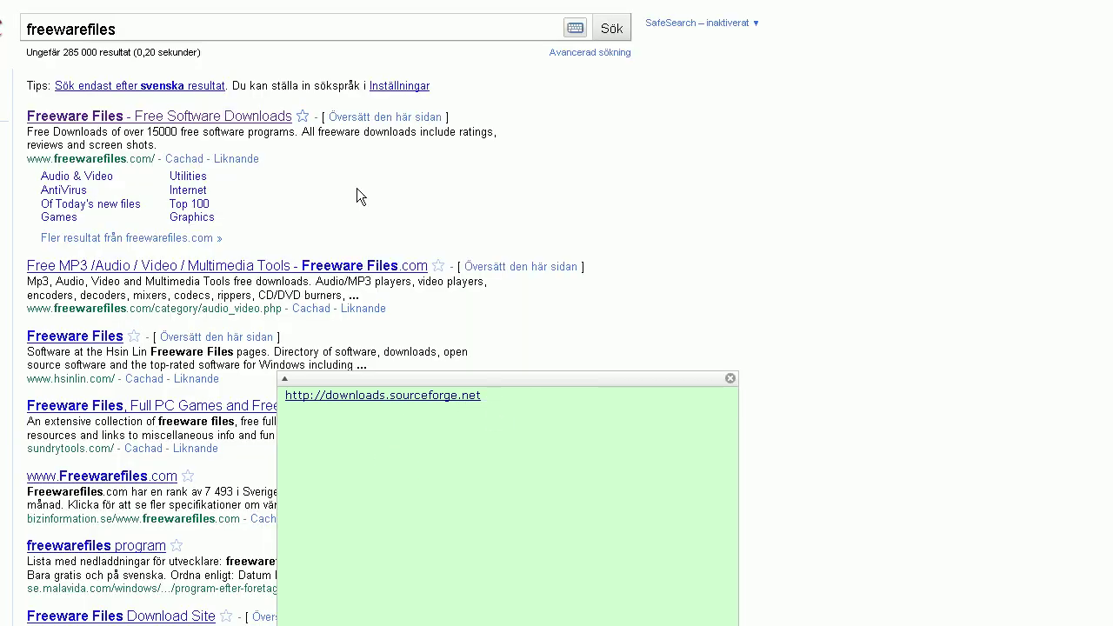
Step: On FreewareFiles.com, search irfanview and open the IrfanView 4.27 download page
{"action": "left_click", "coordinate": [87, 120]}
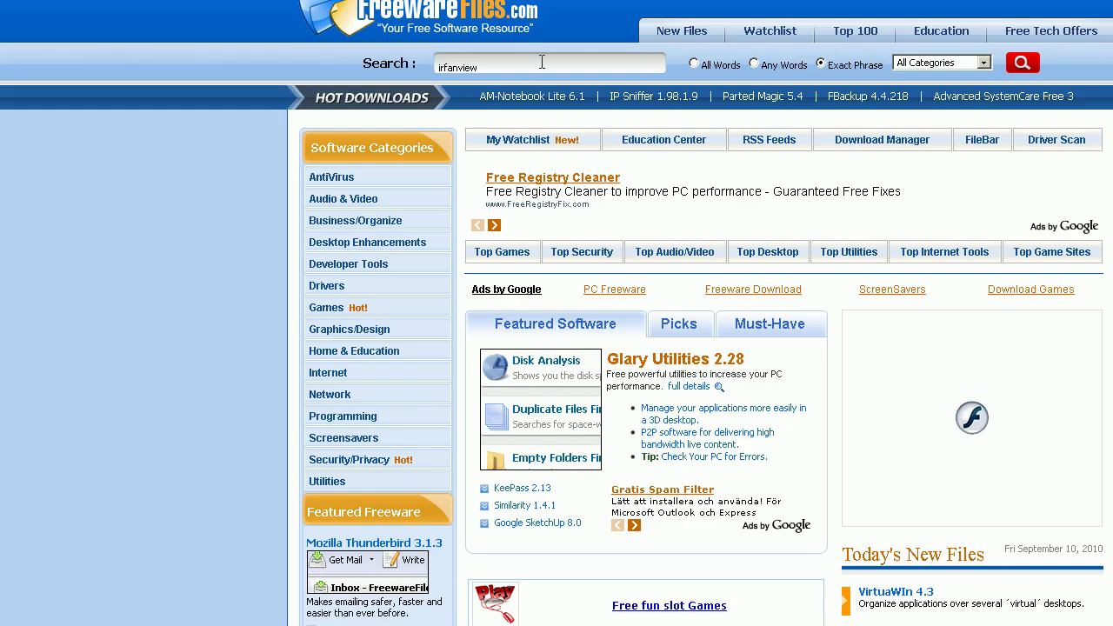
{"action": "key", "text": "Return"}
{"action": "left_click", "coordinate": [523, 530]}
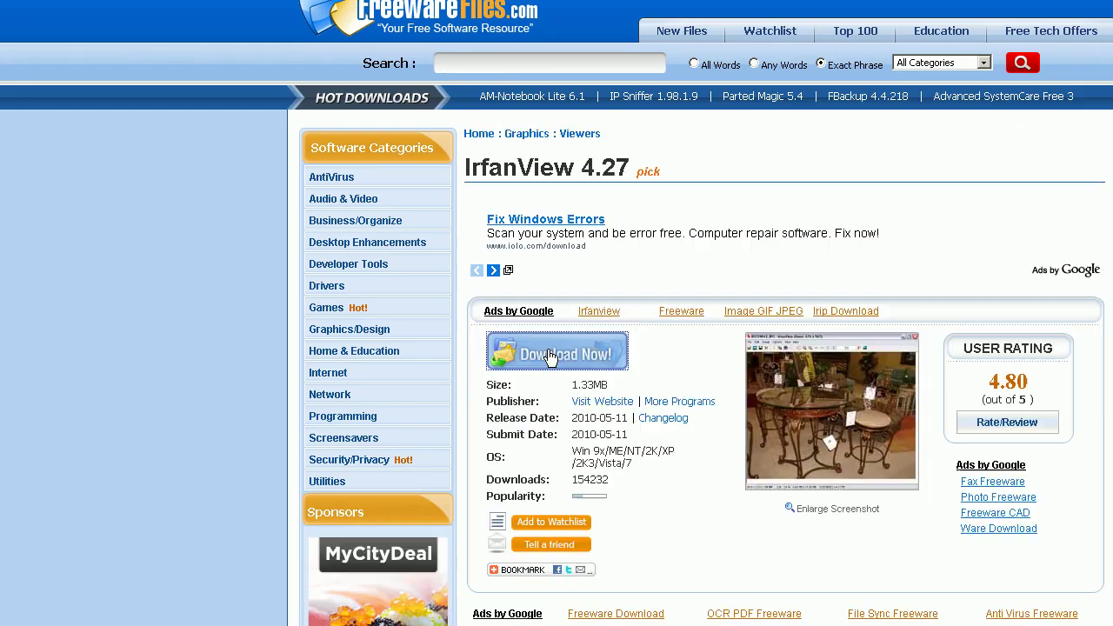
{"action": "left_click", "coordinate": [556, 350]}
Step: Search the site for 'gimp' to list The GIMP 2.6.10
{"action": "left_click", "coordinate": [566, 63]}
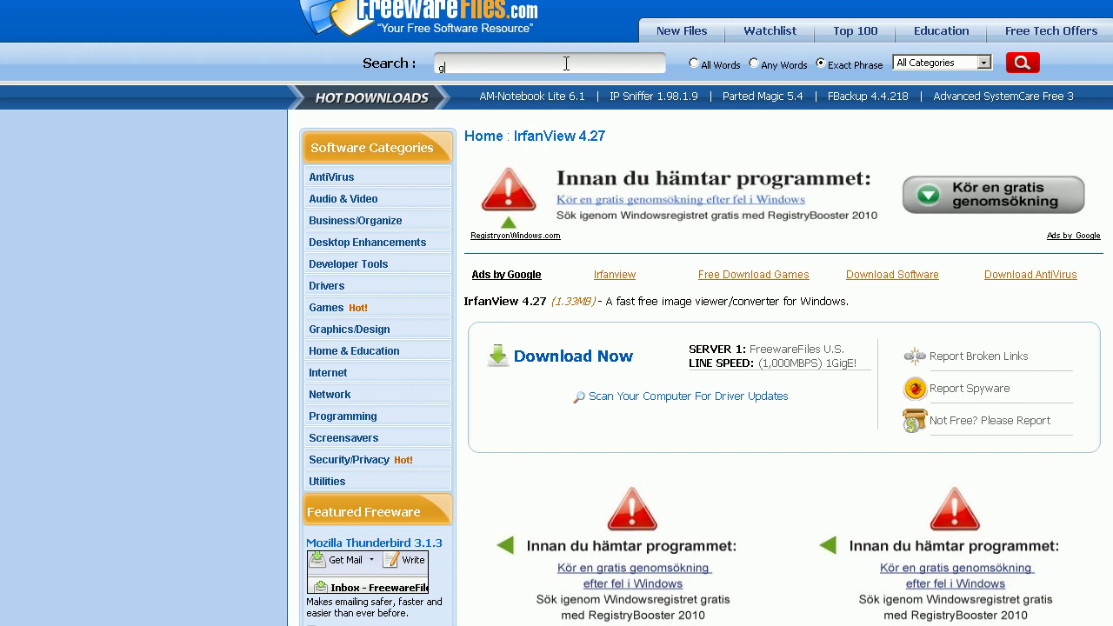
{"action": "type", "text": "gimp"}
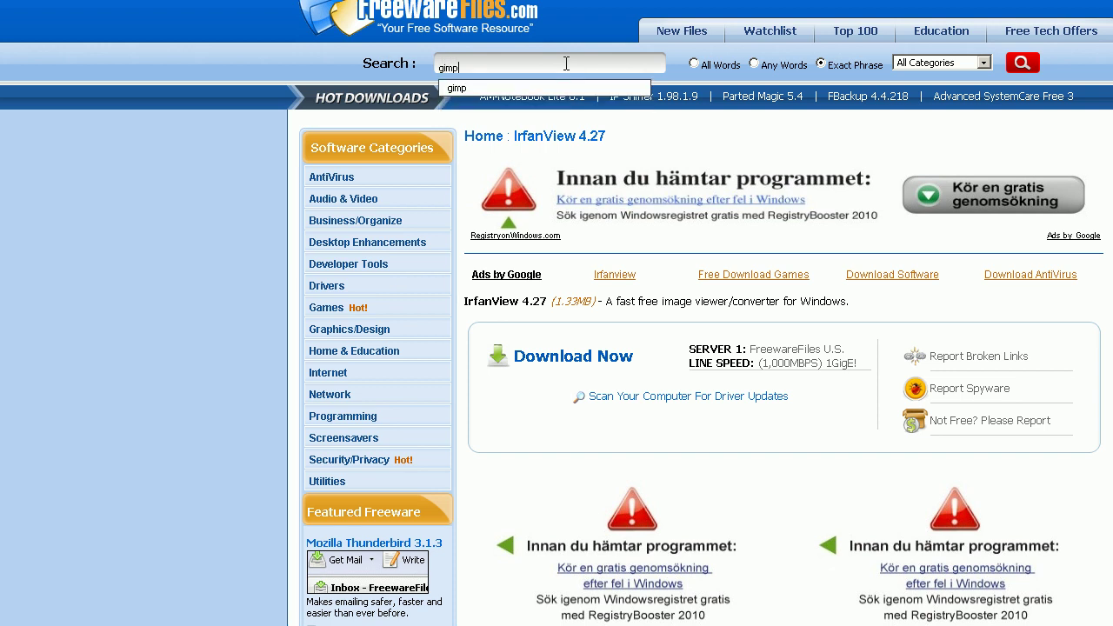
{"action": "left_click", "coordinate": [548, 88]}
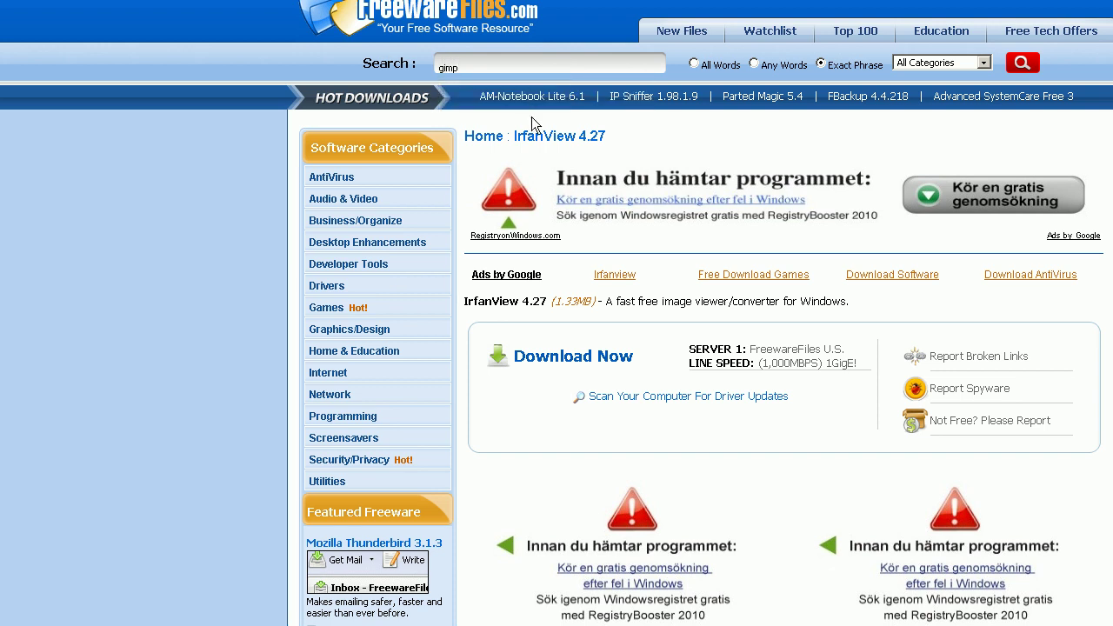
{"action": "key", "text": "Return"}
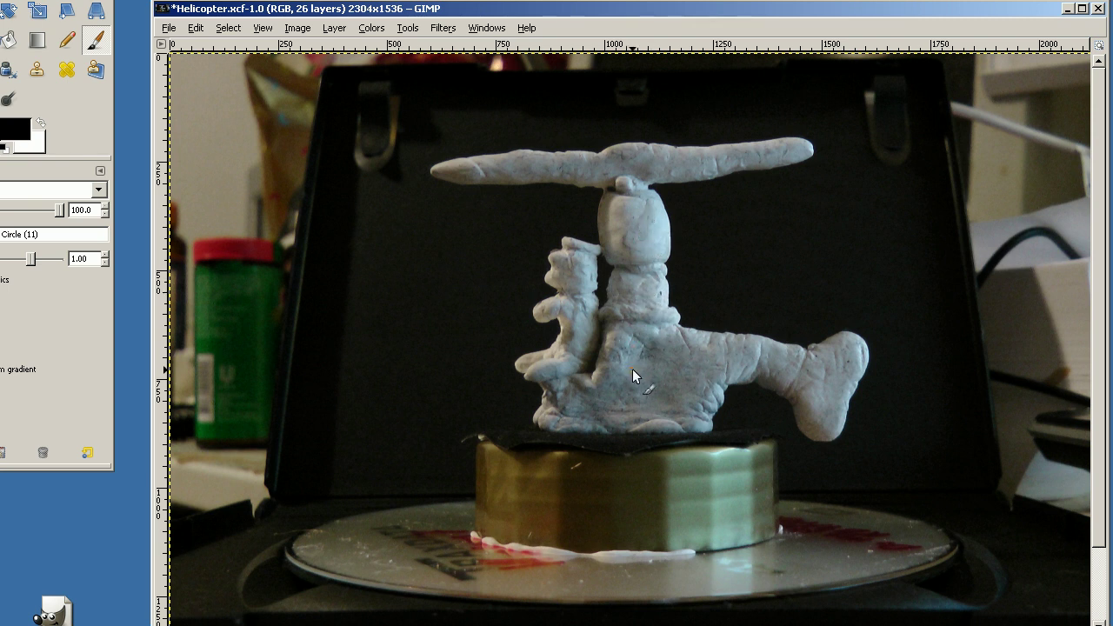
Step: Switch to the Fuzzy Select tool and bring up the Layers dock
{"action": "key", "text": "u"}
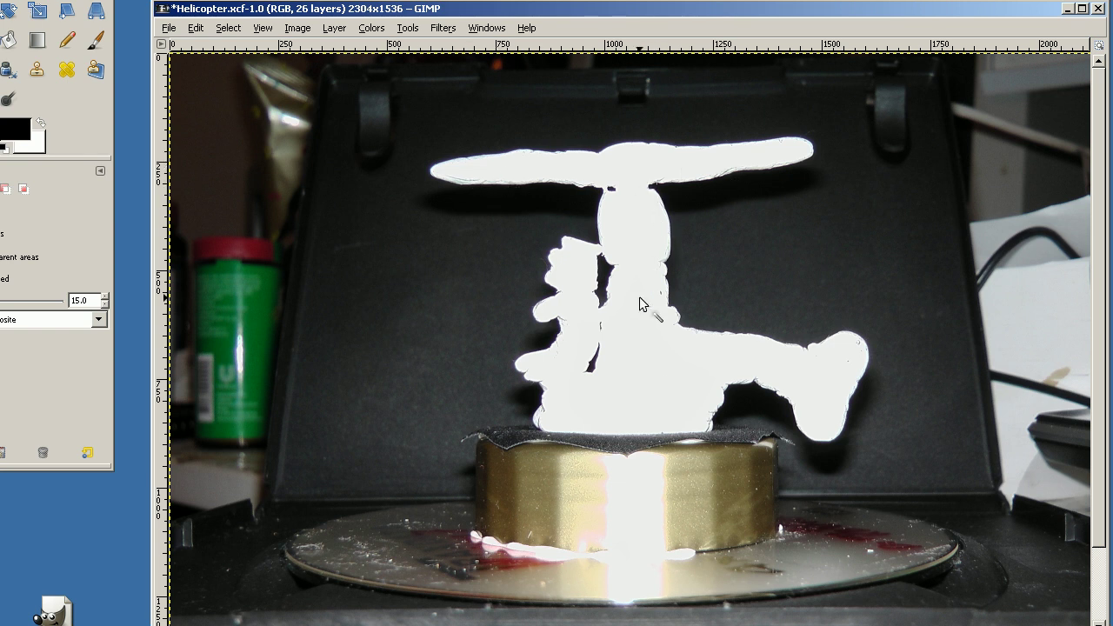
{"action": "key", "text": "ctrl+l"}
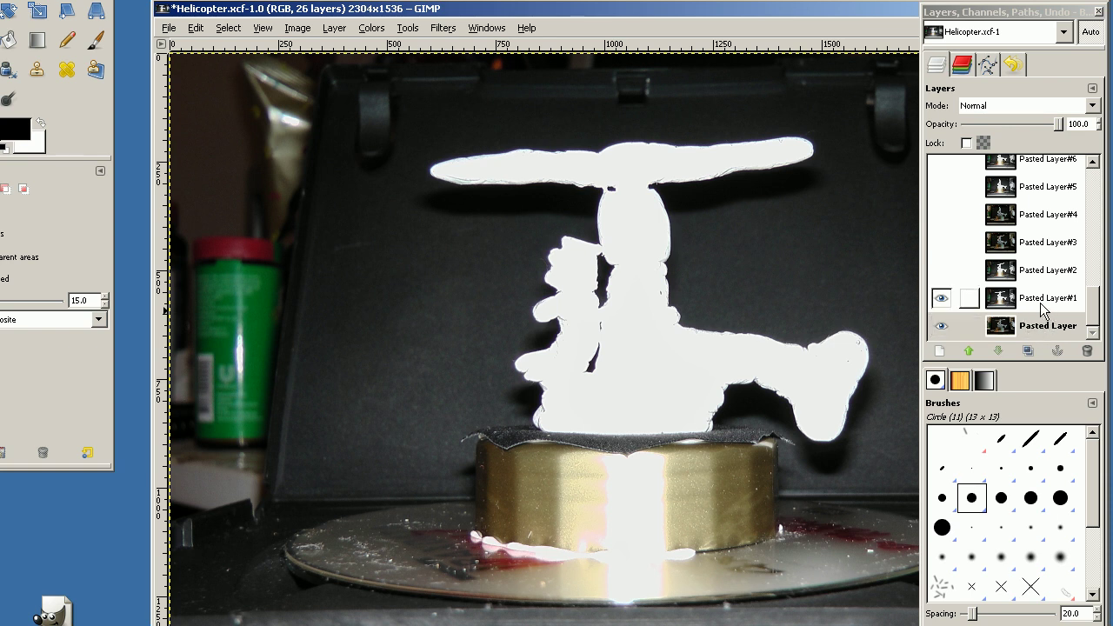
Step: On Pasted Layer#1, fuzzy-select the white helicopter silhouette with threshold raised to 63
{"action": "left_click", "coordinate": [1052, 315]}
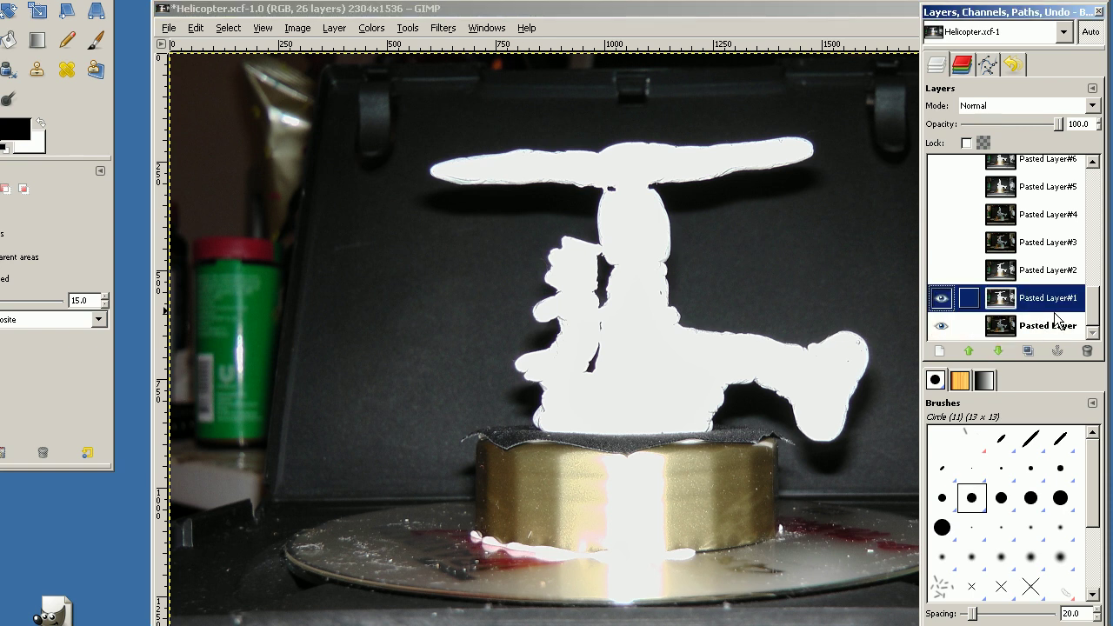
{"action": "left_click", "coordinate": [633, 301]}
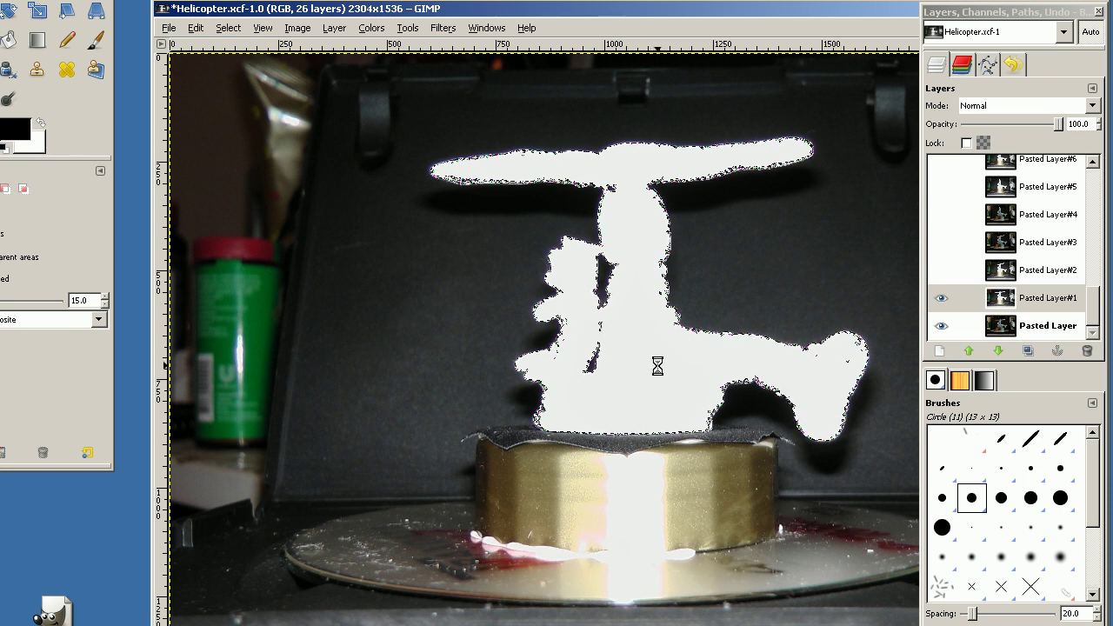
{"action": "left_click_drag", "start_coordinate": [666, 373], "coordinate": [703, 418]}
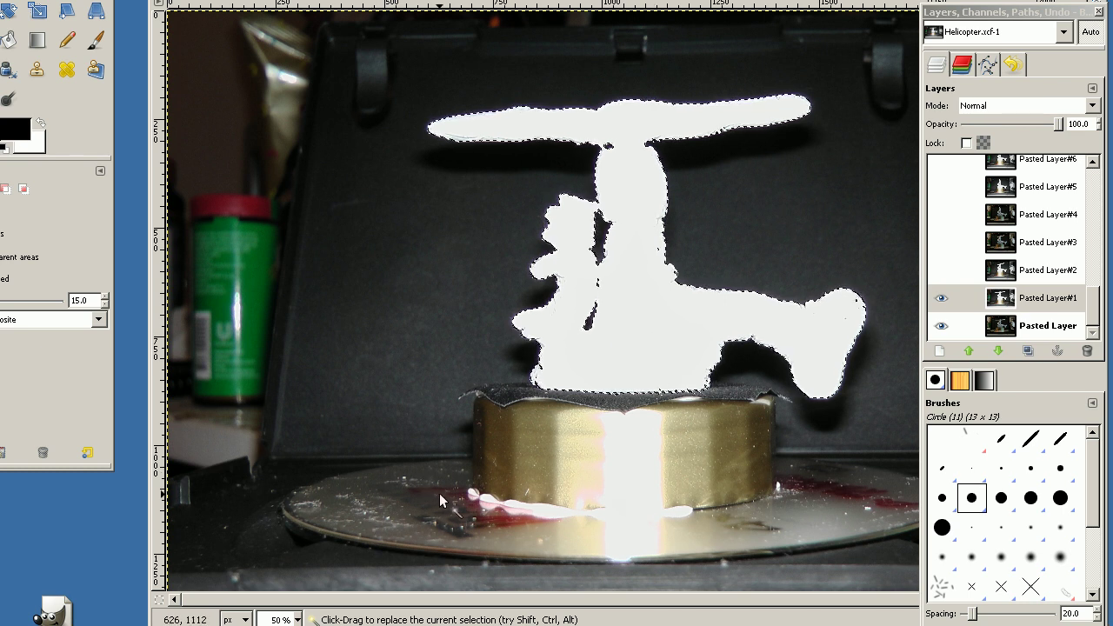
Step: Check the selection in Quick Mask, then make Pasted Layer active and hide Pasted Layer#1
{"action": "left_click", "coordinate": [158, 601]}
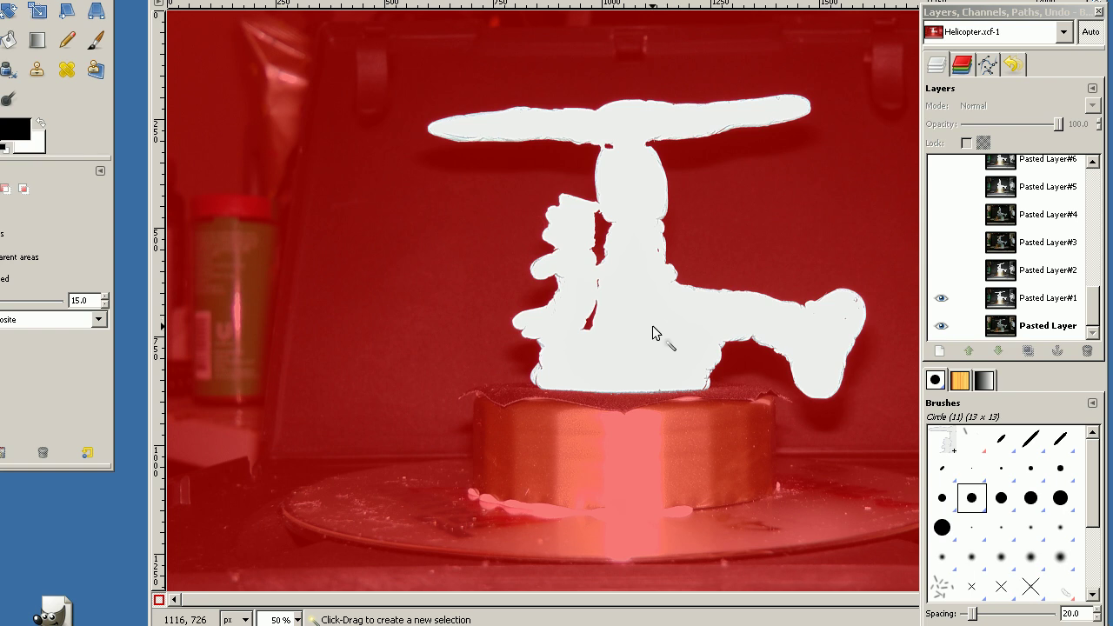
{"action": "key", "text": "shift+q"}
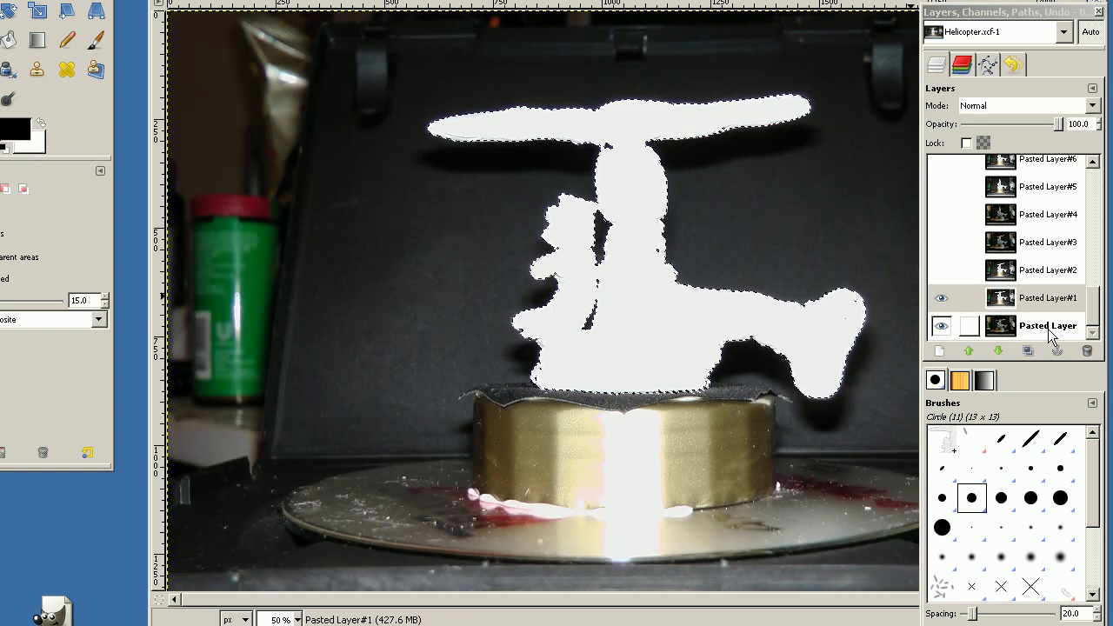
{"action": "left_click", "coordinate": [1048, 329]}
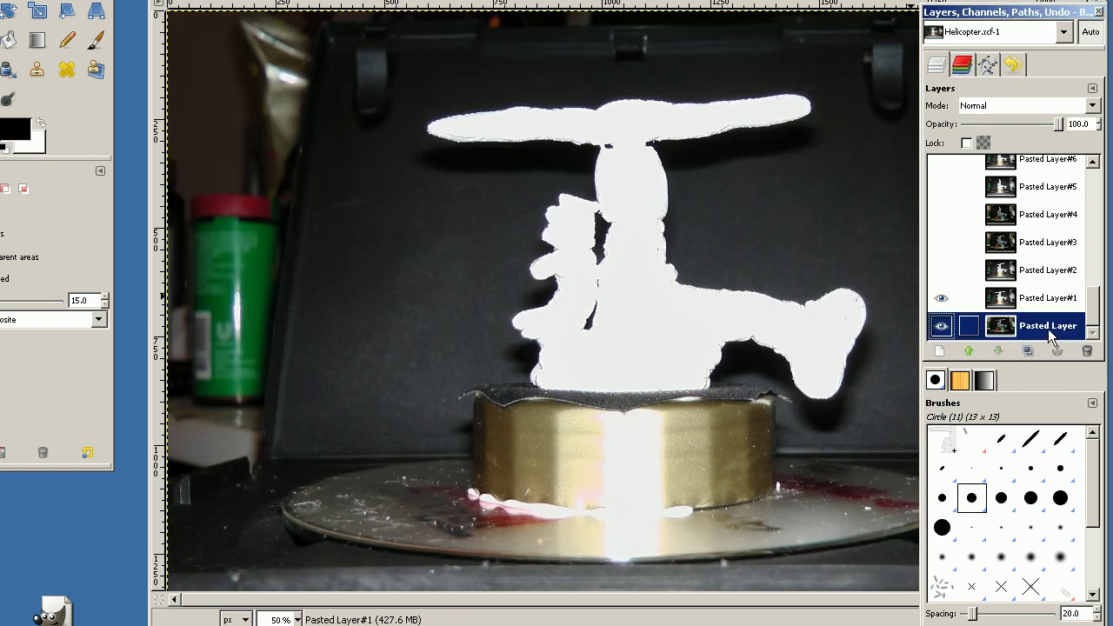
{"action": "left_click", "coordinate": [941, 301]}
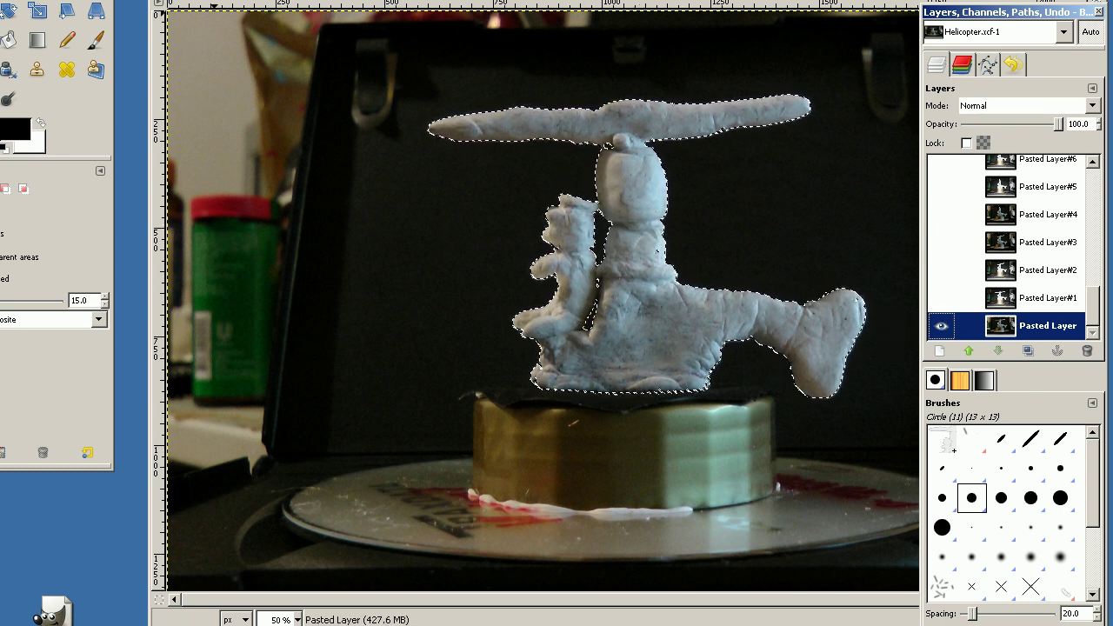
Step: Copy and paste the helicopter as new layer Pasted Layer#26, hiding the original photo
{"action": "left_click", "coordinate": [196, 0]}
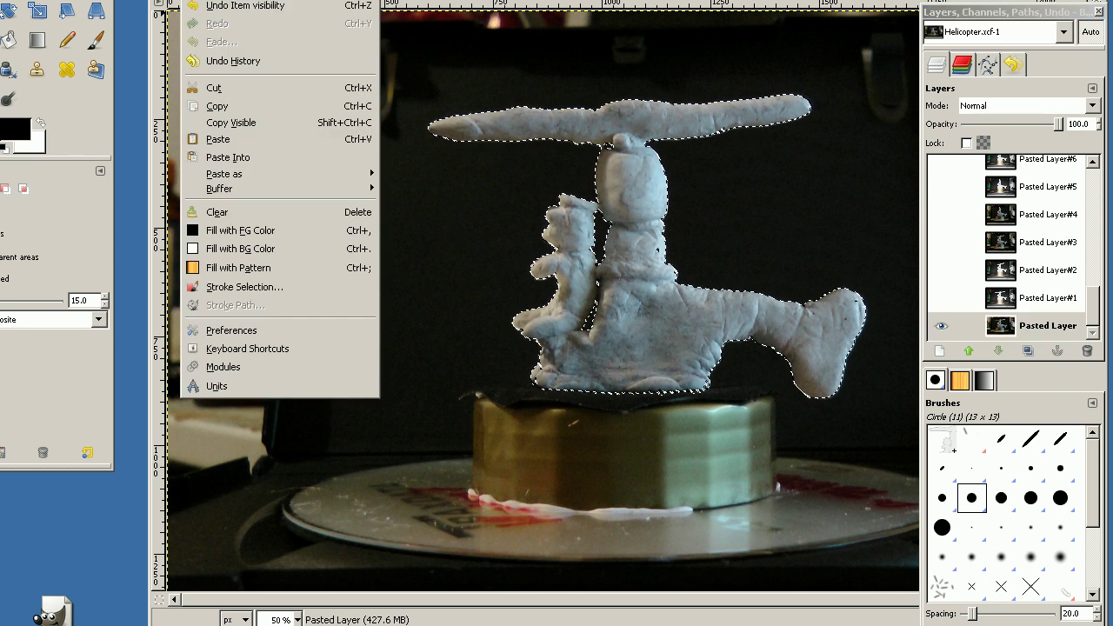
{"action": "left_click", "coordinate": [229, 106]}
{"action": "left_click", "coordinate": [195, 0]}
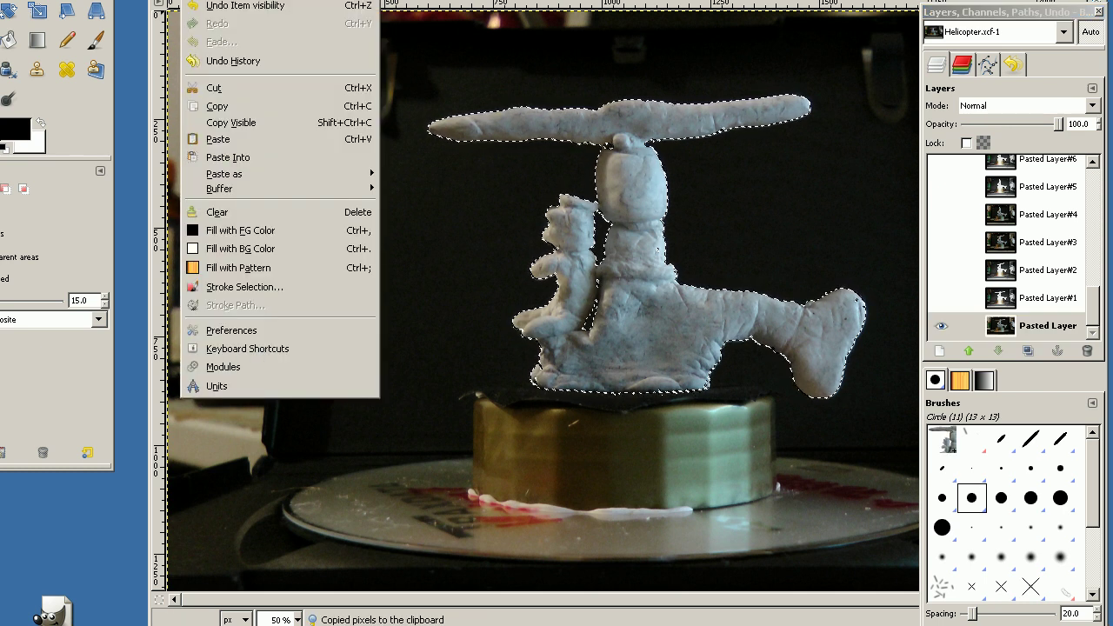
{"action": "left_click", "coordinate": [231, 144]}
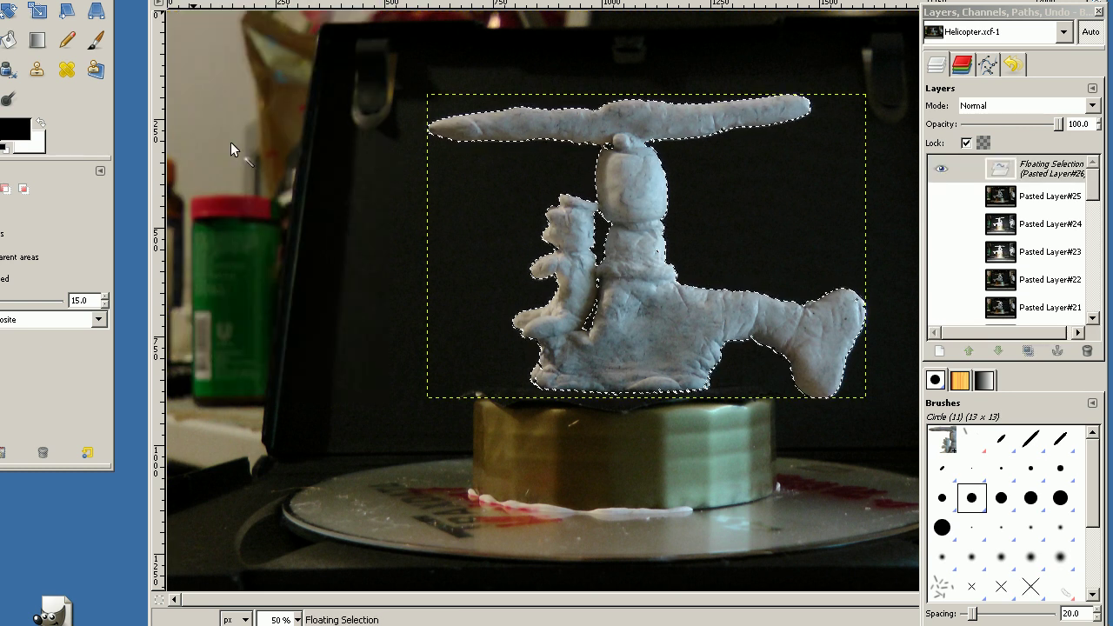
{"action": "left_click", "coordinate": [938, 352]}
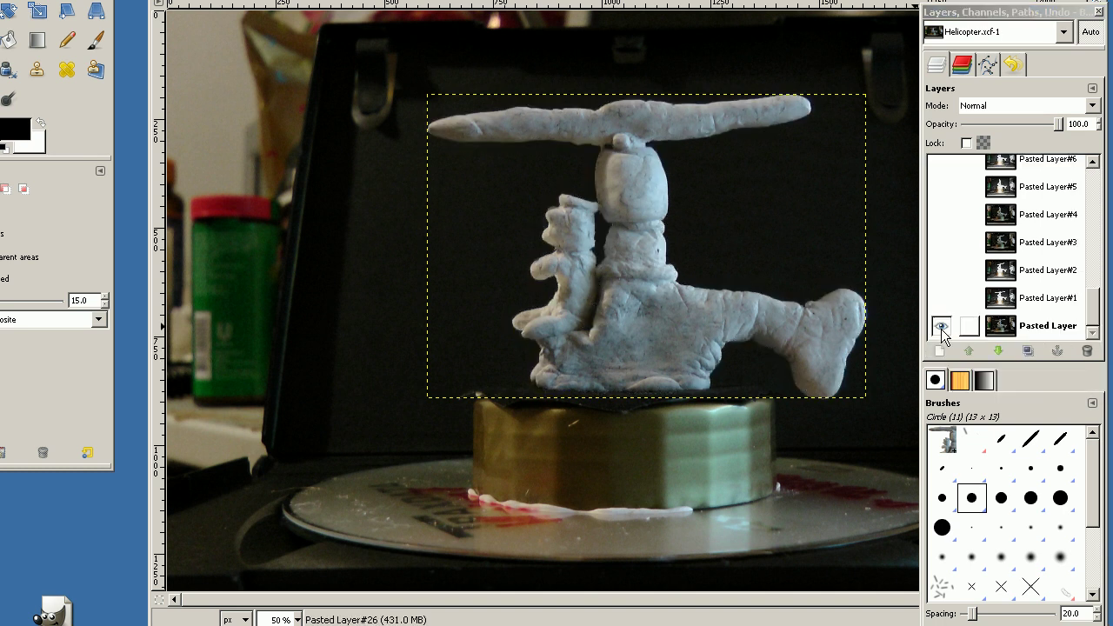
{"action": "left_click", "coordinate": [941, 327]}
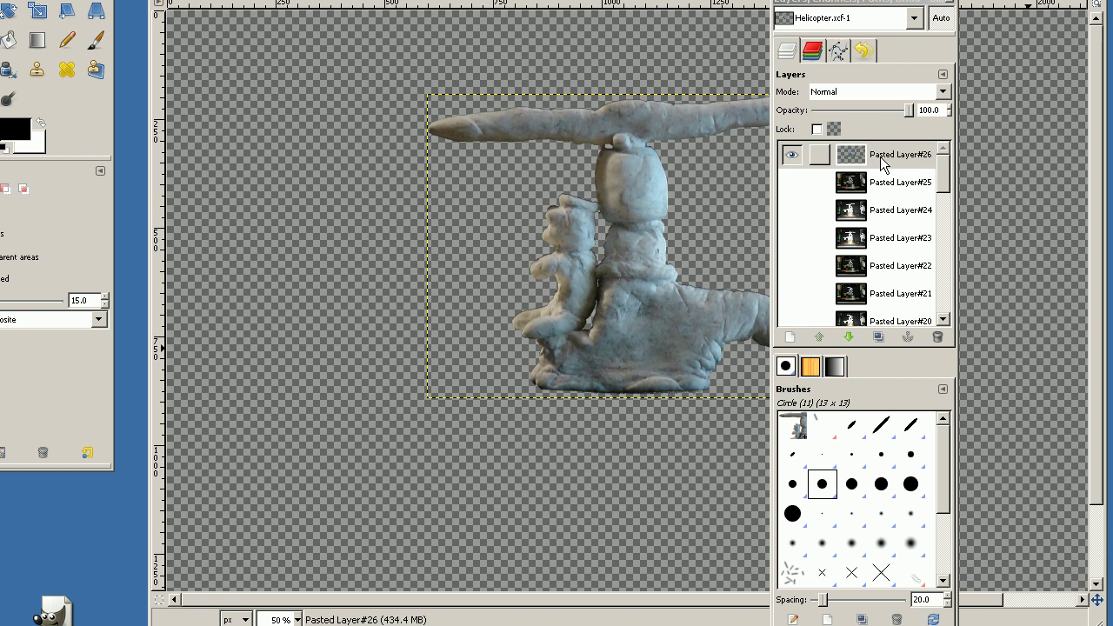
Step: Expand Pasted Layer#26 to image size and show Pasted Layer#3 to compare its rotor pose
{"action": "right_click", "coordinate": [876, 153]}
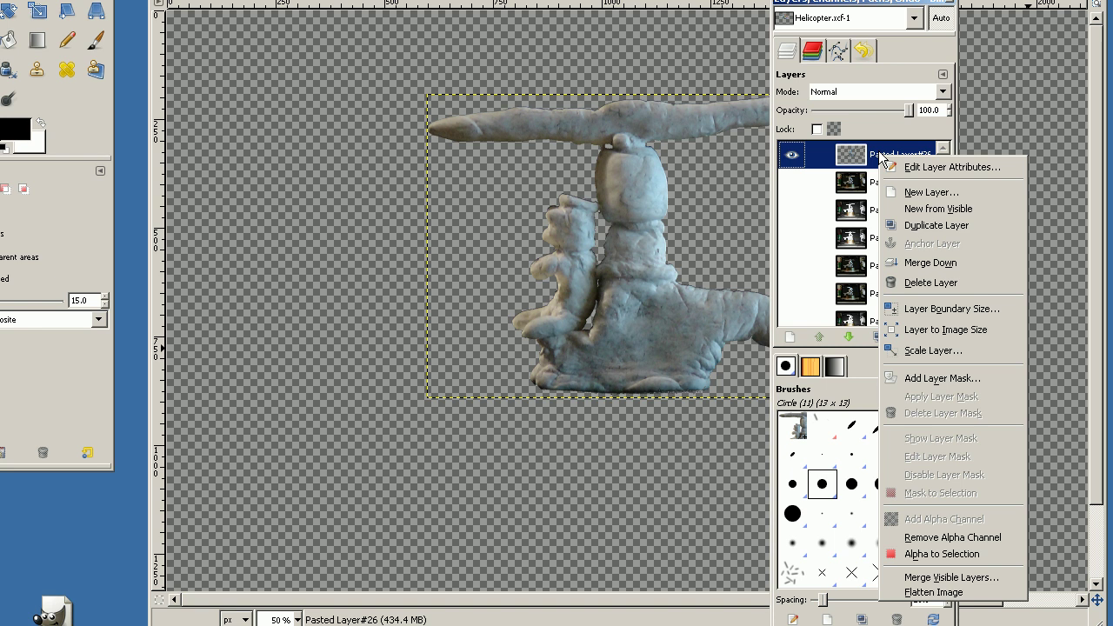
{"action": "left_click", "coordinate": [936, 333]}
{"action": "left_click", "coordinate": [656, 216]}
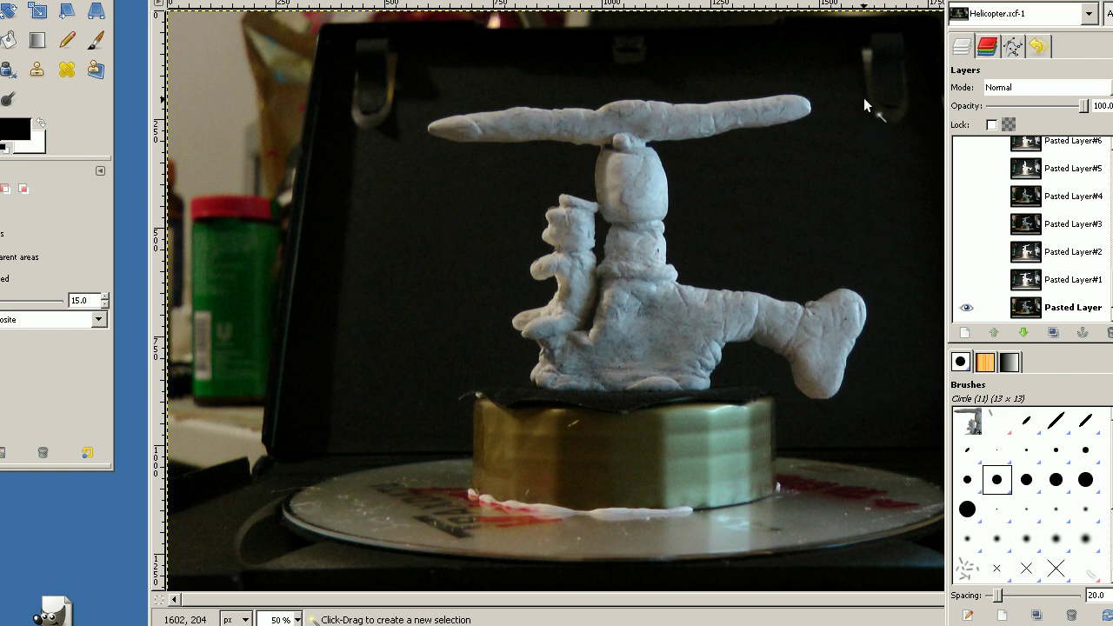
{"action": "left_click", "coordinate": [966, 223]}
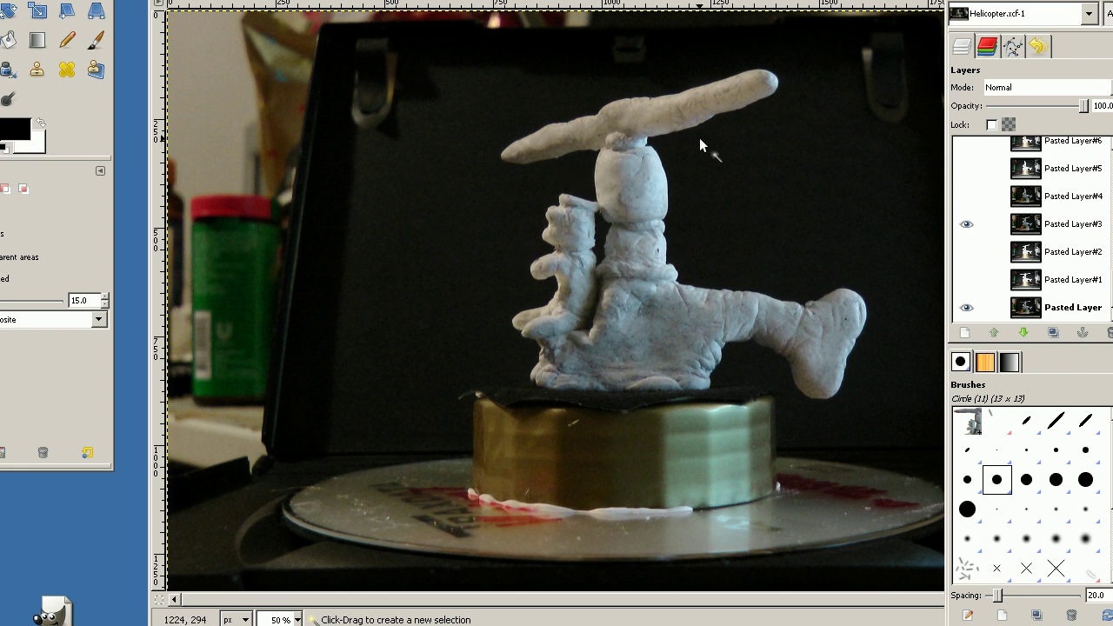
Step: Show Pasted Layers #36–#33 over #37 to preview rotor poses, then leave only #37 visible
{"action": "left_click", "coordinate": [966, 223]}
{"action": "left_click", "coordinate": [965, 224]}
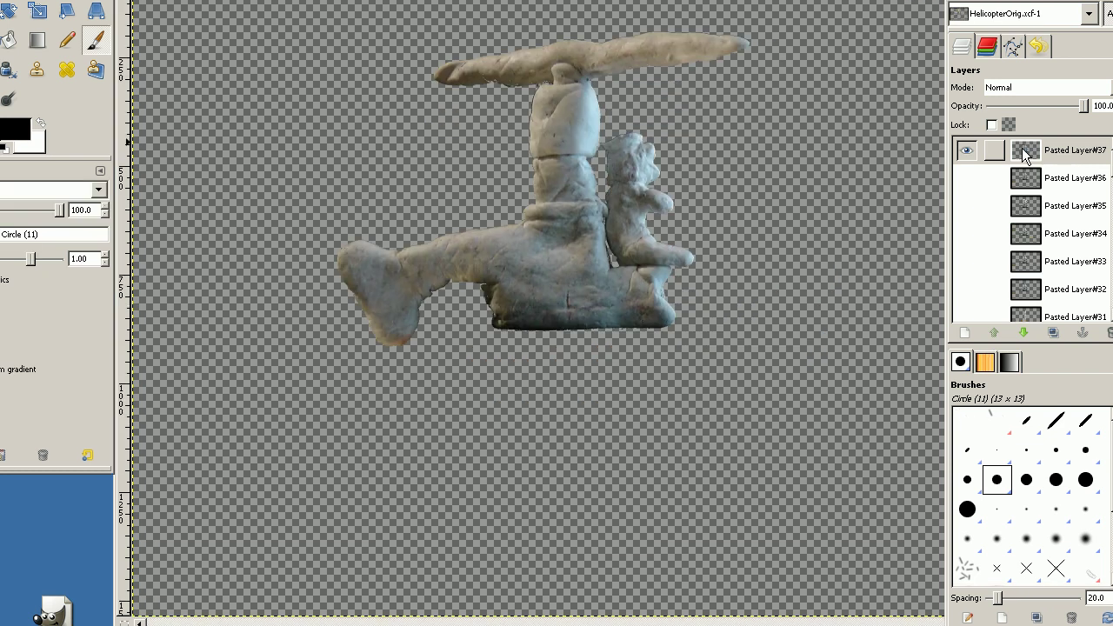
{"action": "left_click", "coordinate": [966, 177]}
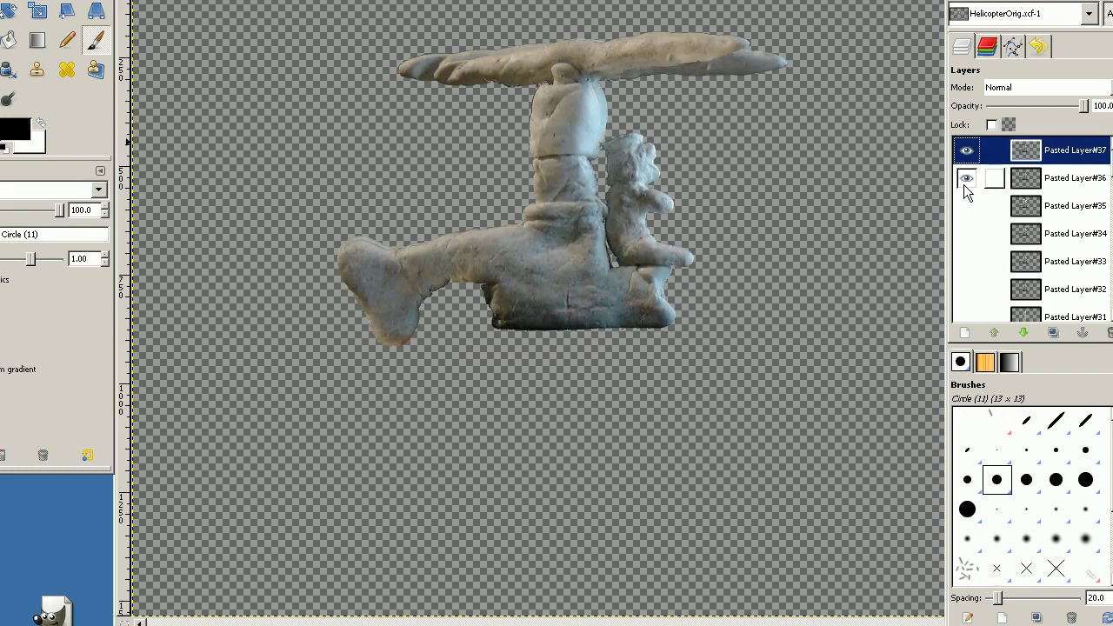
{"action": "left_click", "coordinate": [964, 203]}
{"action": "left_click", "coordinate": [965, 233]}
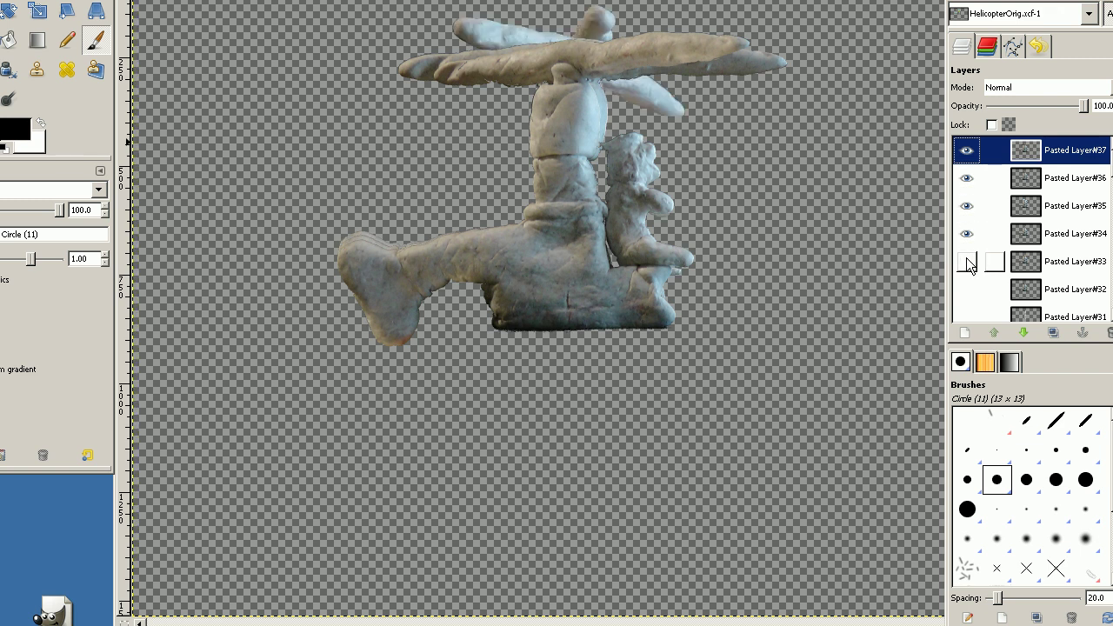
{"action": "left_click", "coordinate": [966, 259]}
{"action": "left_click", "coordinate": [965, 149], "text": "shift"}
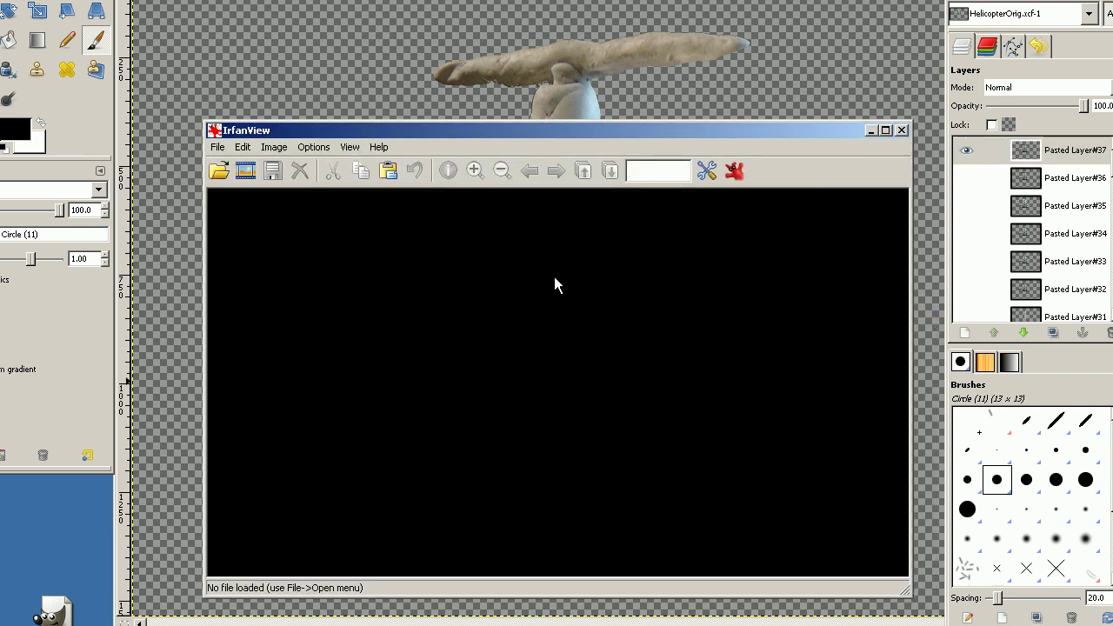
Step: Paste the frame and save it as Clipboard01.png in HeliAniFrames with a picked transparent colour
{"action": "key", "text": "ctrl+v"}
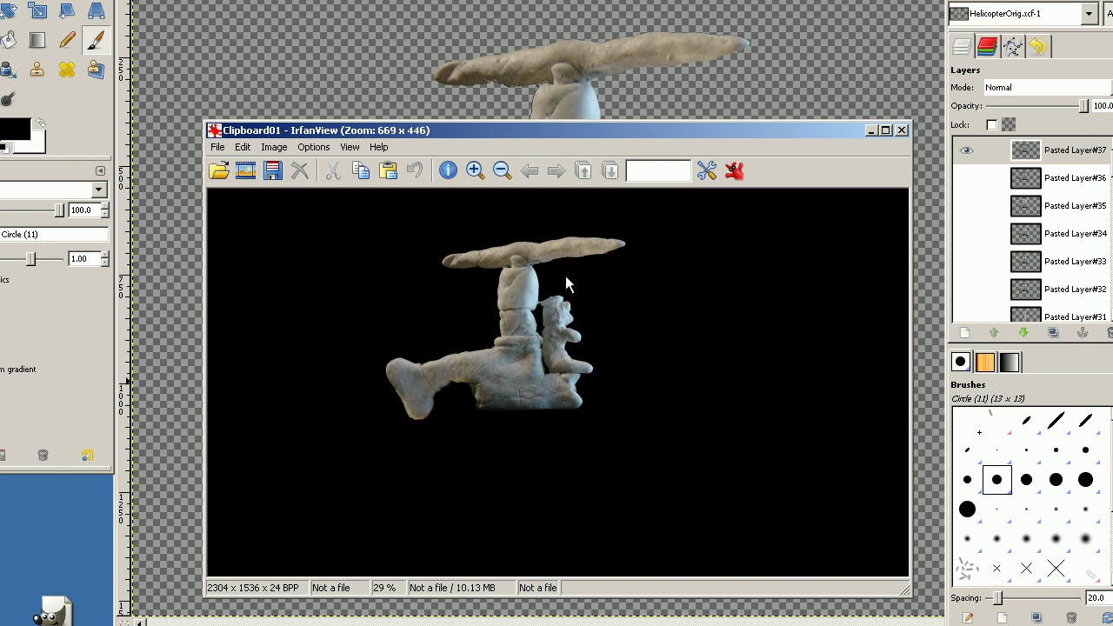
{"action": "left_click", "coordinate": [217, 147]}
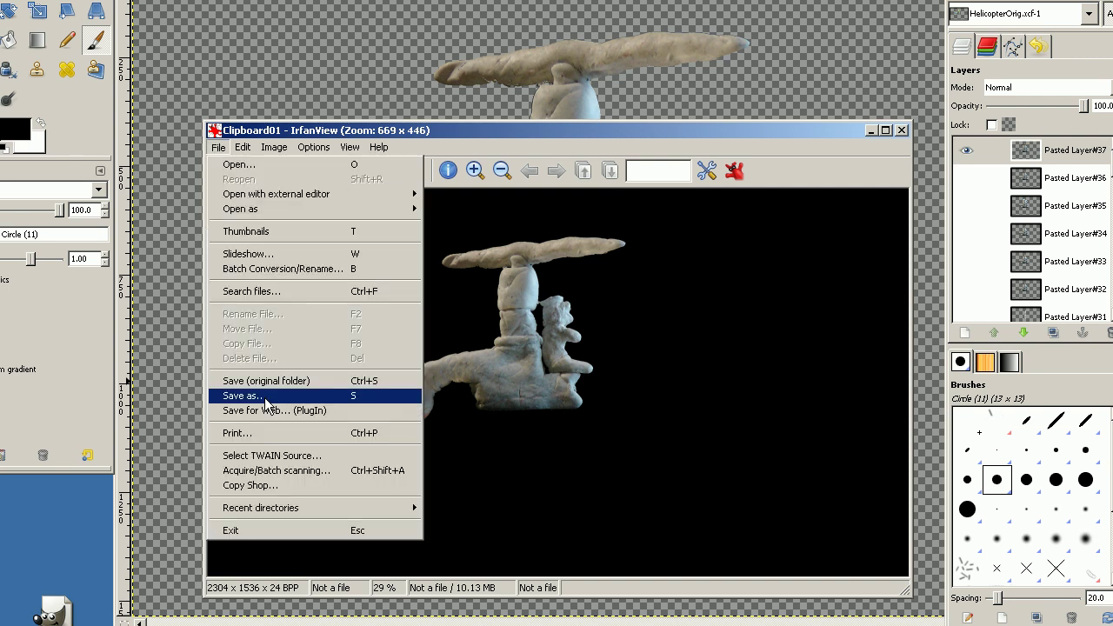
{"action": "left_click", "coordinate": [266, 401]}
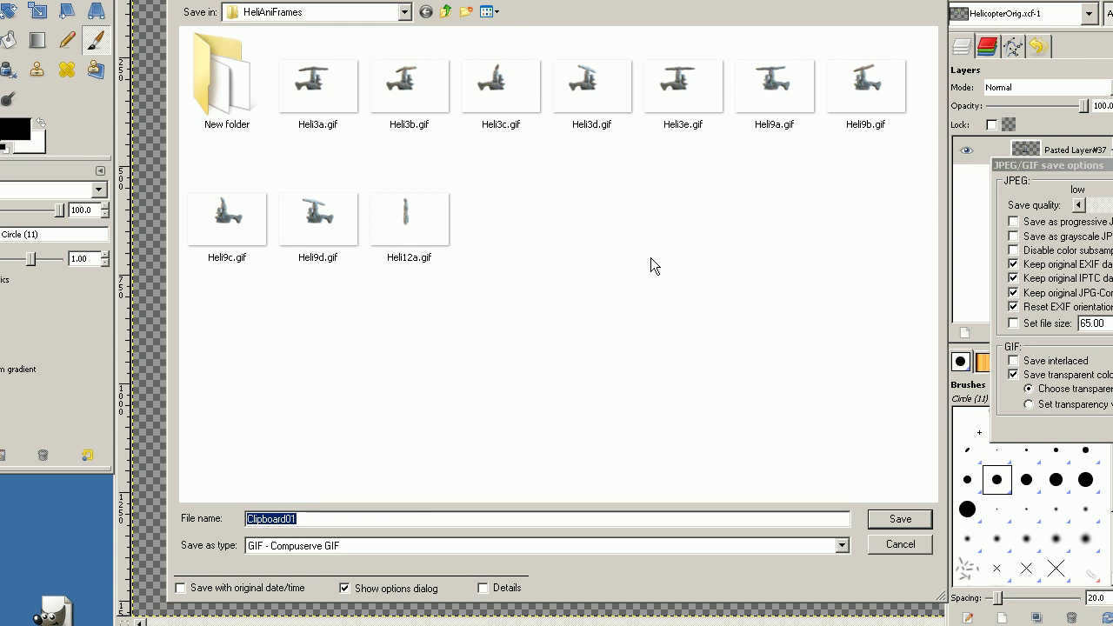
{"action": "left_click", "coordinate": [842, 545]}
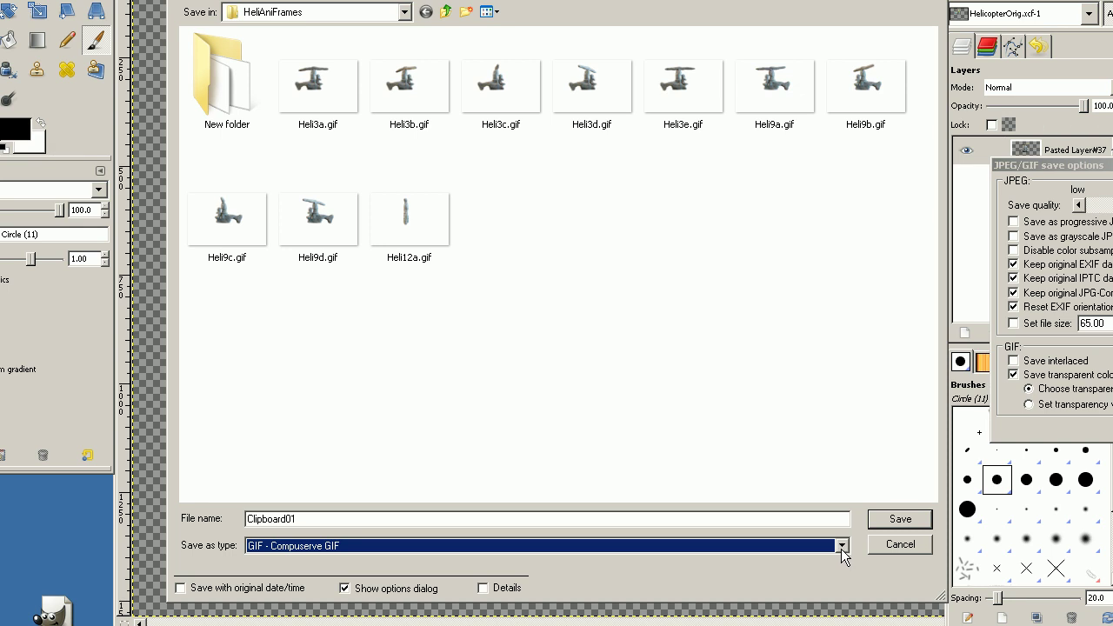
{"action": "left_click", "coordinate": [841, 546]}
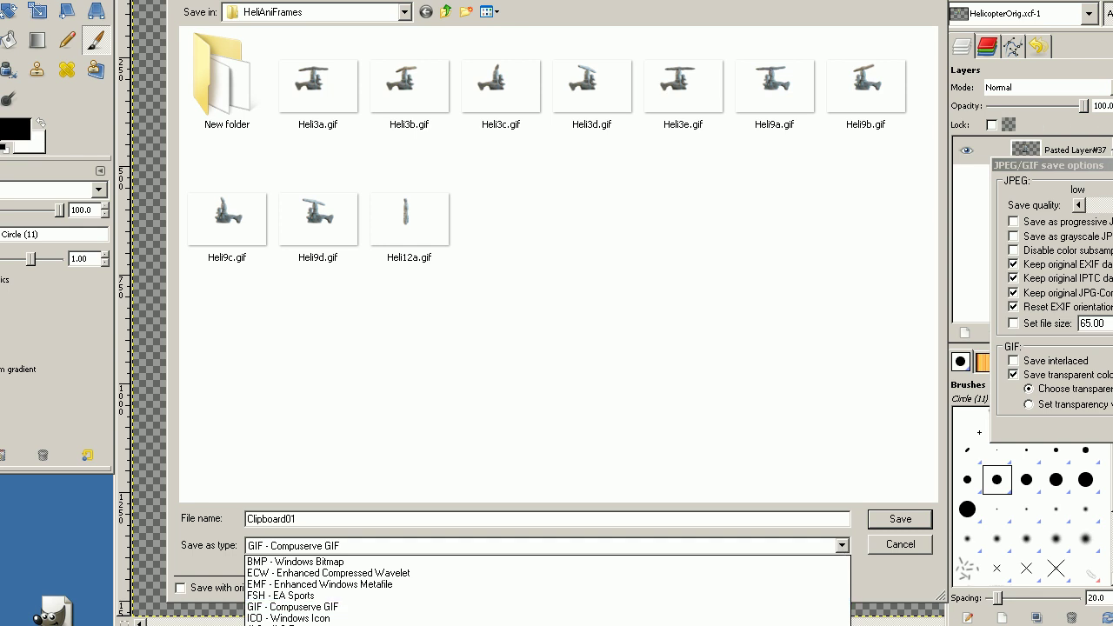
{"action": "left_click", "coordinate": [287, 625]}
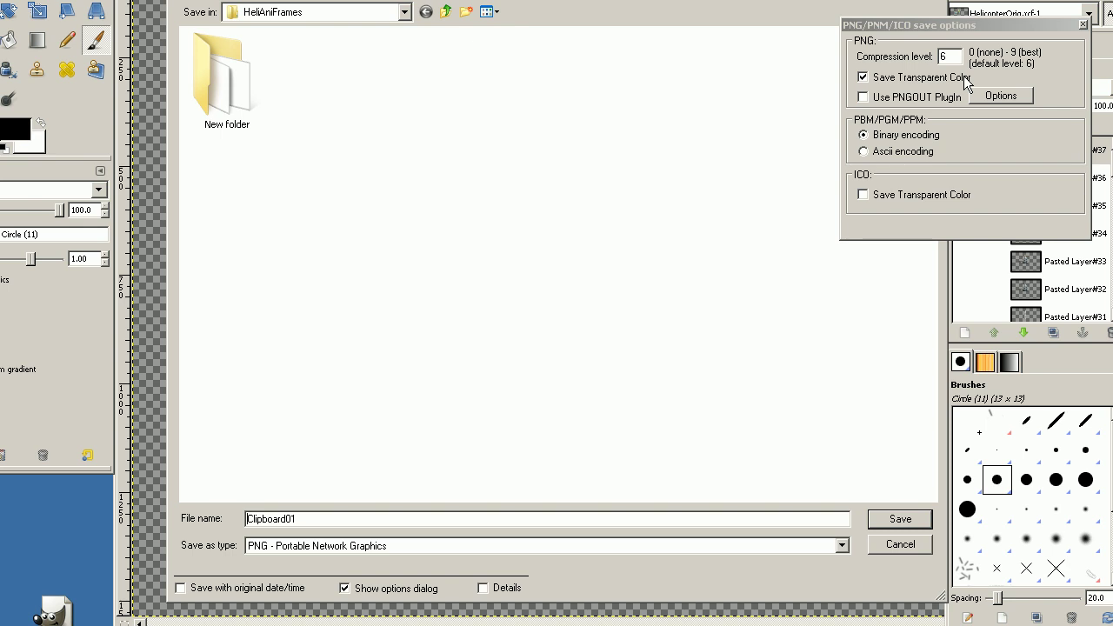
{"action": "left_click", "coordinate": [900, 519]}
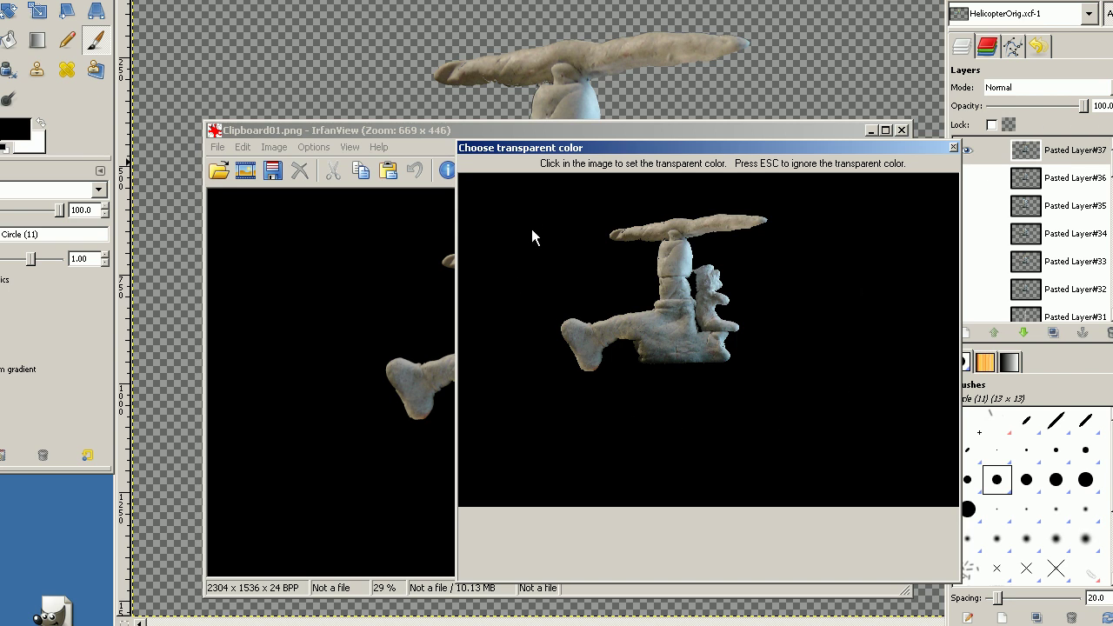
{"action": "left_click", "coordinate": [519, 257]}
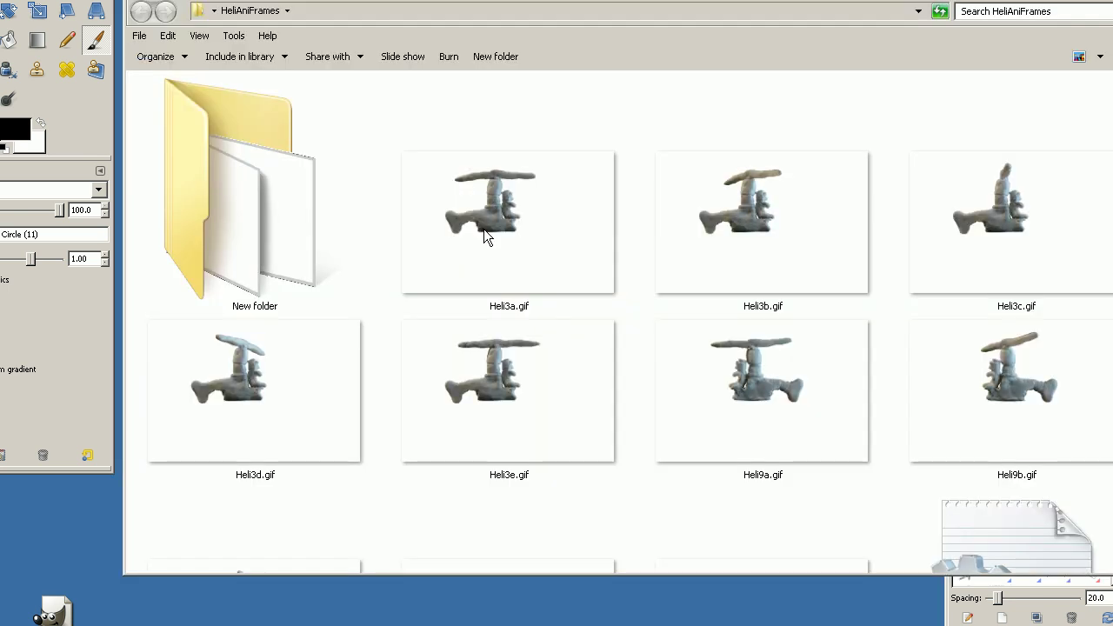
Step: Open Heli3a.gif, bring up Batch Conversion's crop and 20% resize settings, then view Heli3c.gif
{"action": "mouse_move", "coordinate": [480, 229]}
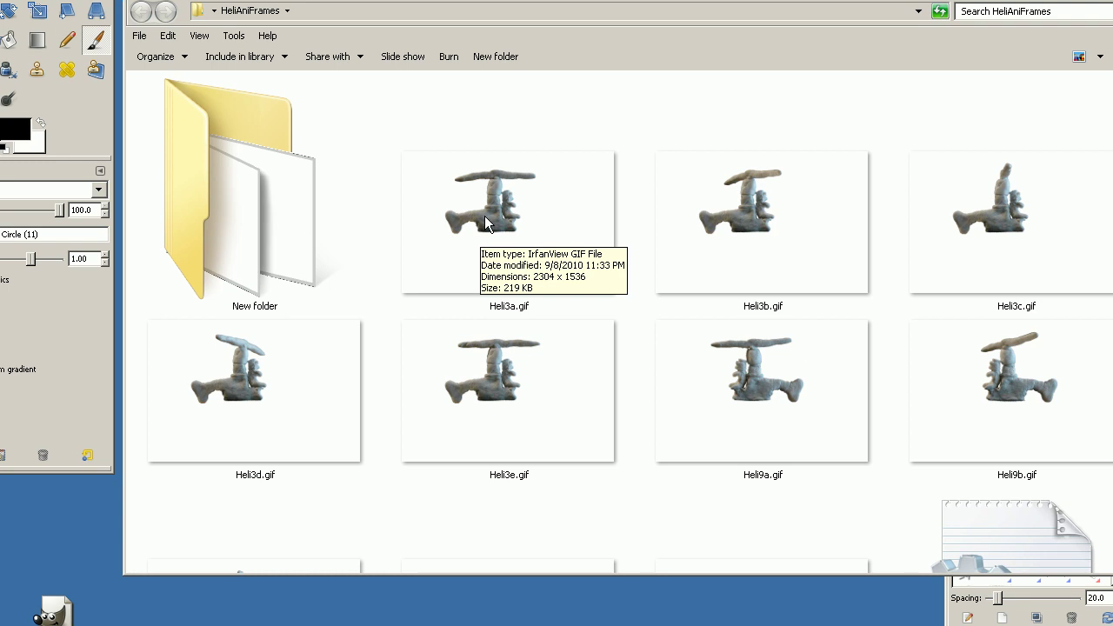
{"action": "double_click", "coordinate": [483, 206]}
{"action": "left_click", "coordinate": [217, 148]}
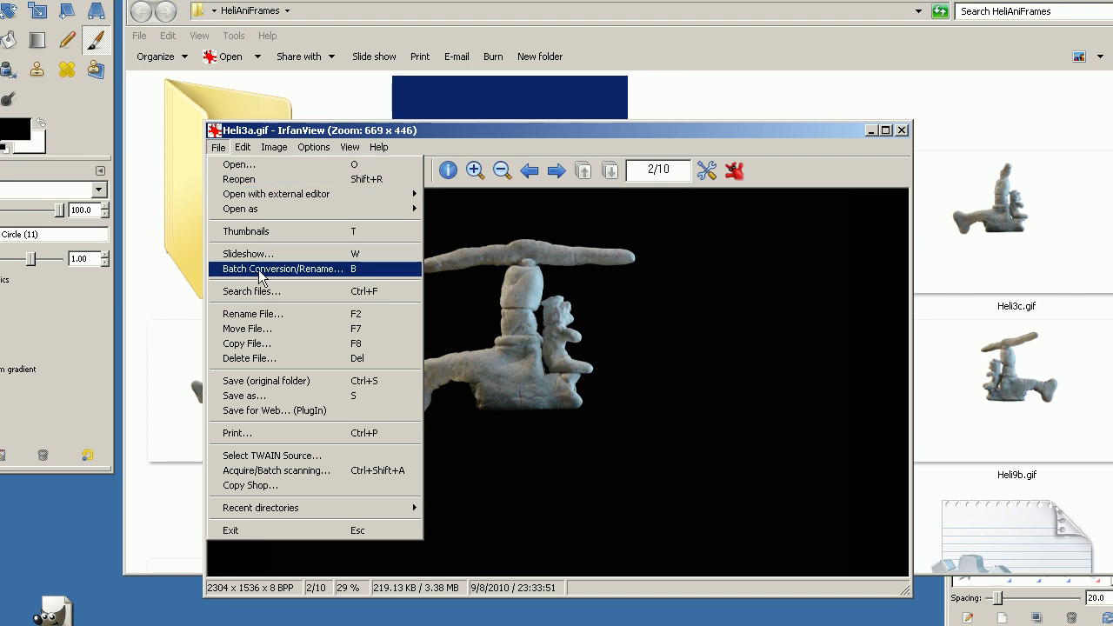
{"action": "left_click", "coordinate": [290, 270]}
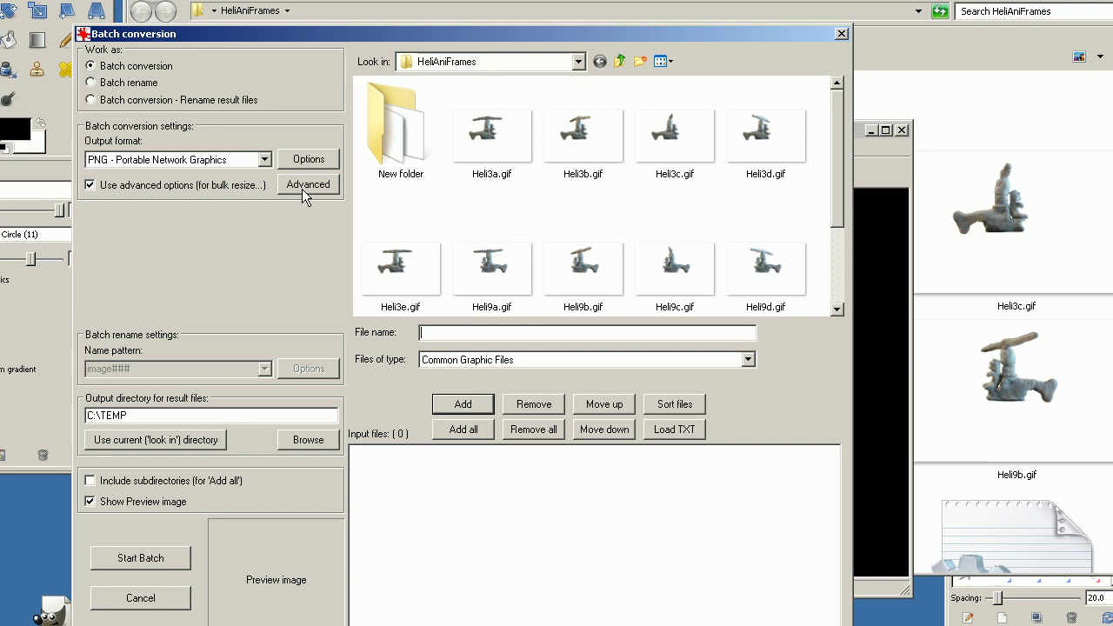
{"action": "left_click", "coordinate": [306, 185]}
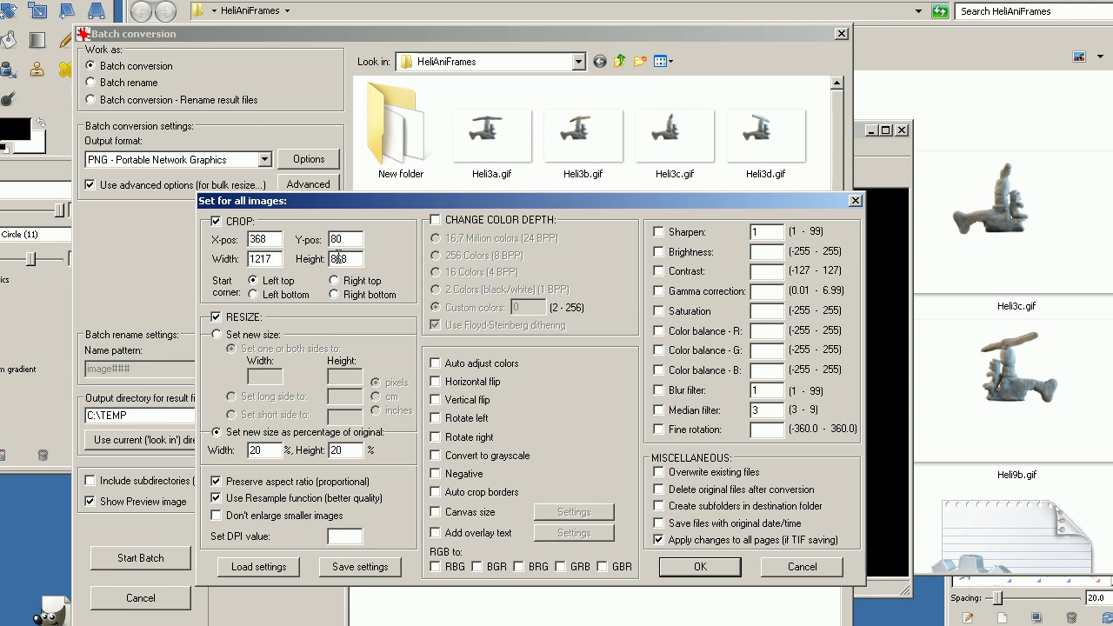
{"action": "double_click", "coordinate": [970, 211]}
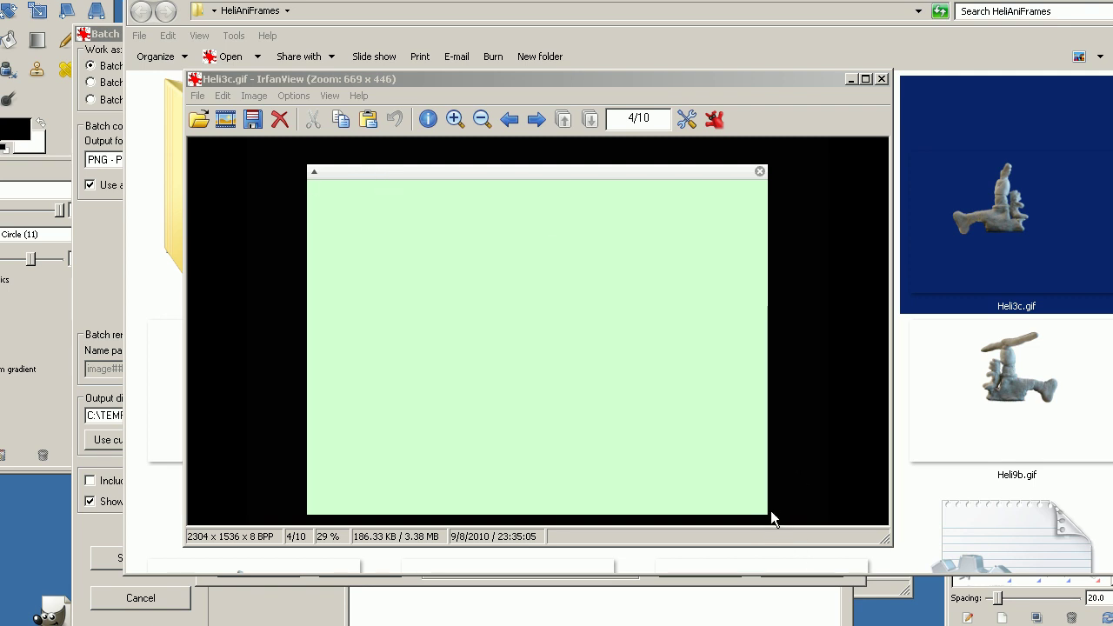
Step: Shrink the empty green sticky note into a small box centred over the Heli3c.gif image
{"action": "left_click_drag", "start_coordinate": [769, 513], "coordinate": [598, 369]}
{"action": "left_click", "coordinate": [381, 168]}
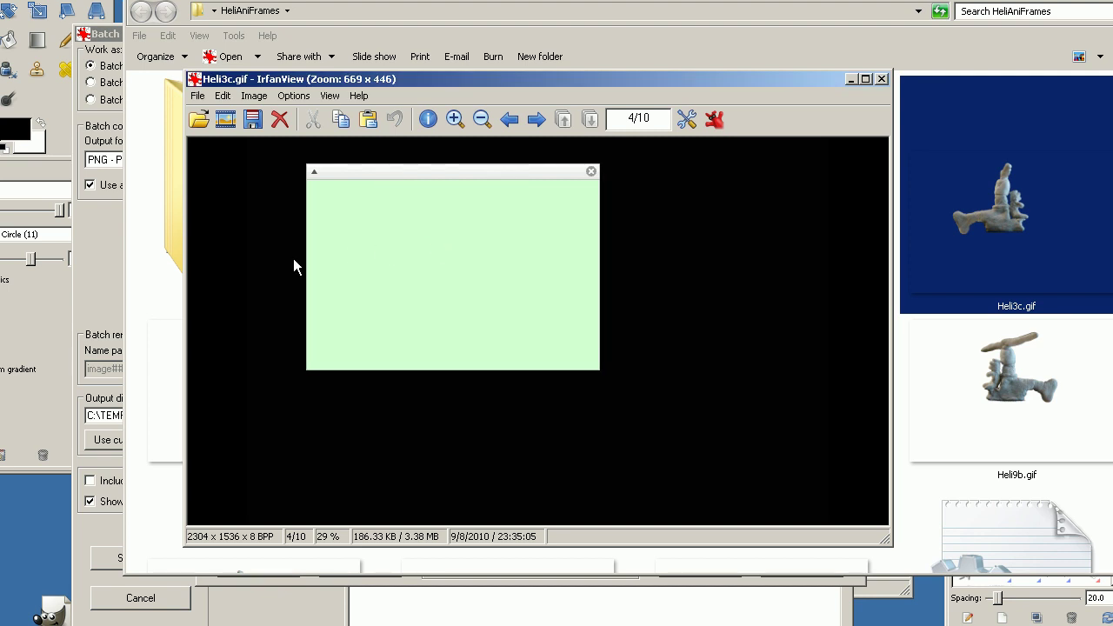
{"action": "left_click_drag", "start_coordinate": [304, 259], "coordinate": [343, 260]}
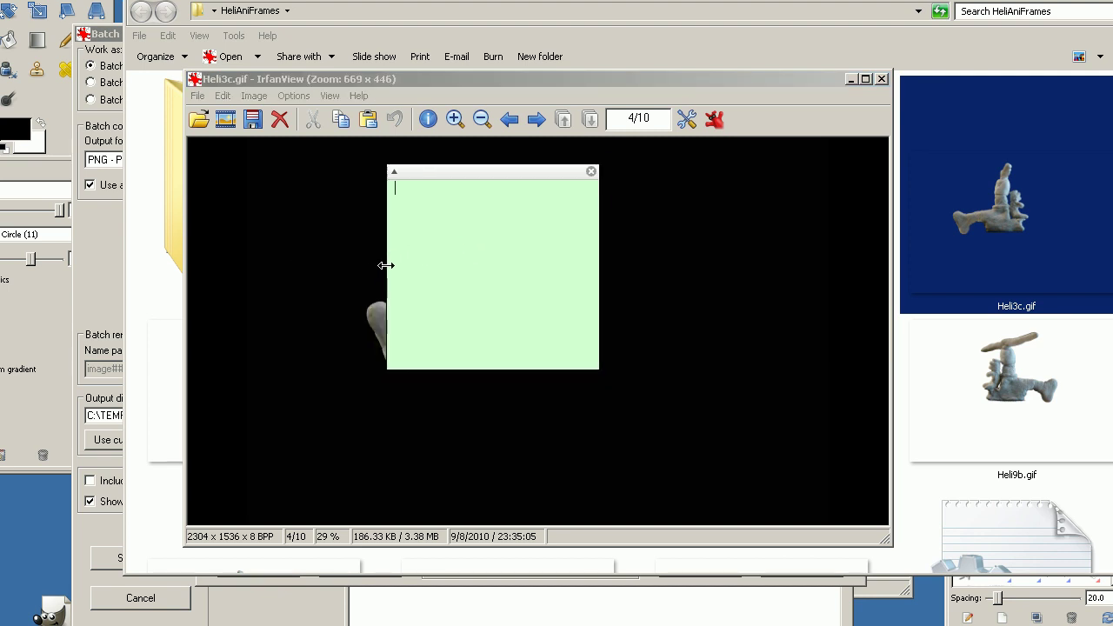
{"action": "left_click_drag", "start_coordinate": [386, 266], "coordinate": [365, 269]}
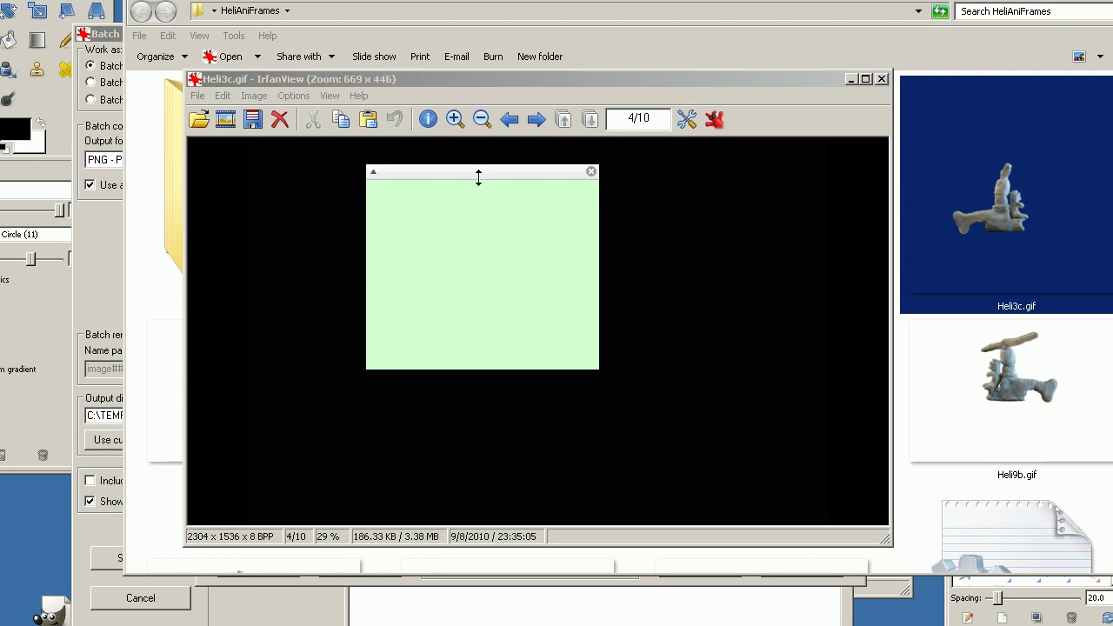
{"action": "mouse_move", "coordinate": [485, 172]}
{"action": "left_mouse_down"}
{"action": "mouse_move", "coordinate": [484, 193]}
{"action": "mouse_move", "coordinate": [484, 175]}
{"action": "left_mouse_up"}
{"action": "mouse_move", "coordinate": [488, 370]}
{"action": "left_mouse_down"}
{"action": "mouse_move", "coordinate": [494, 342]}
{"action": "mouse_move", "coordinate": [487, 365]}
{"action": "left_mouse_up"}
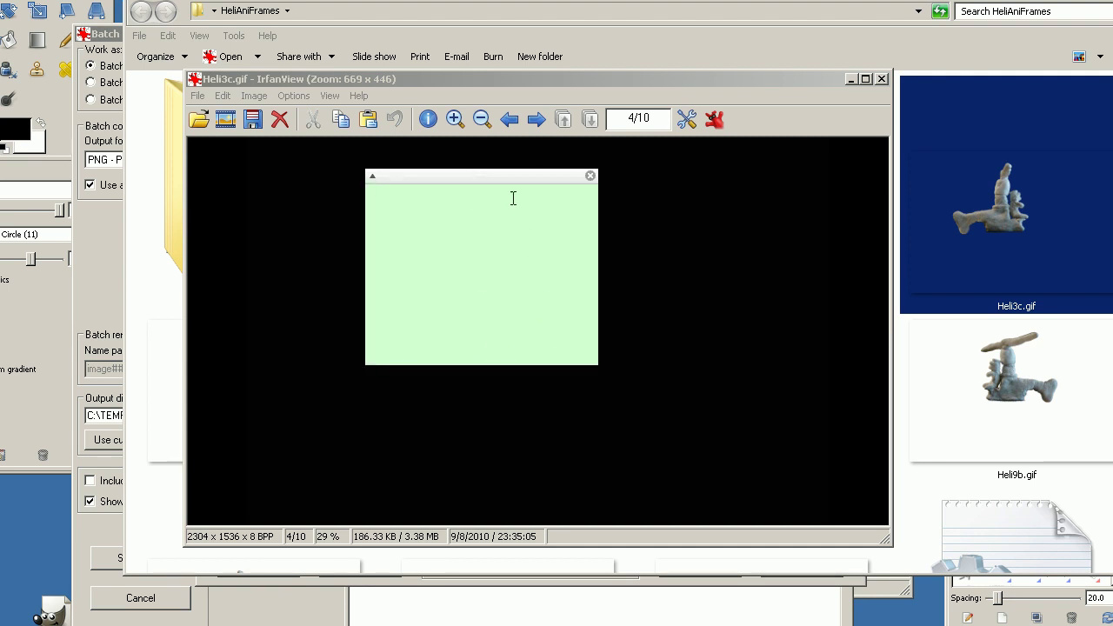
{"action": "left_click_drag", "start_coordinate": [597, 268], "coordinate": [572, 274]}
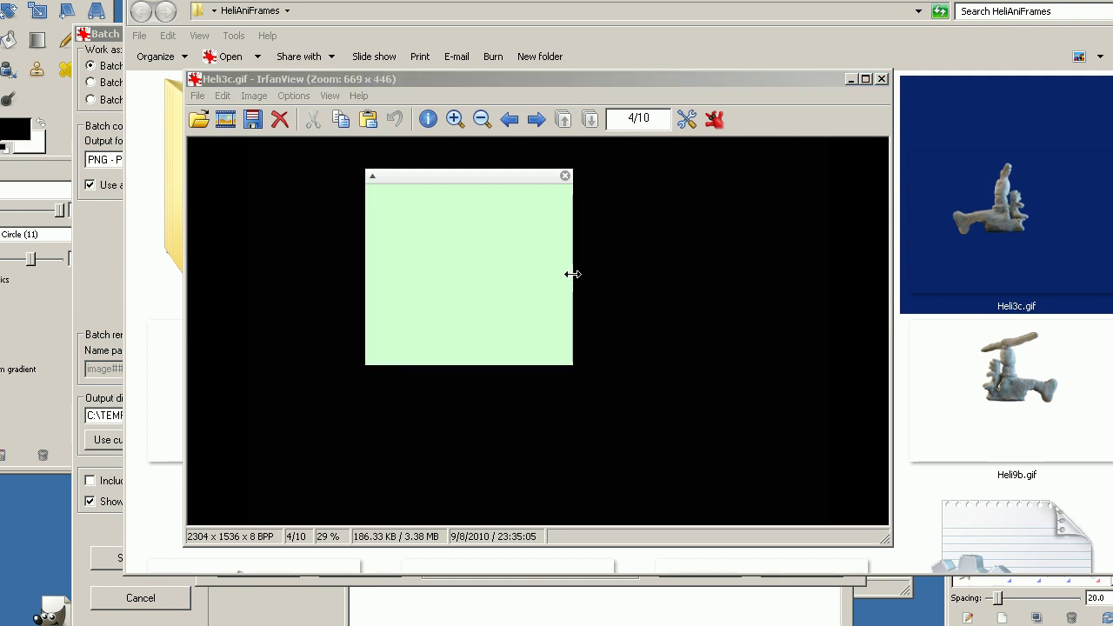
Step: Step forward through the helicopter frames, widening the note to cover the helicopter in each
{"action": "left_click", "coordinate": [539, 118]}
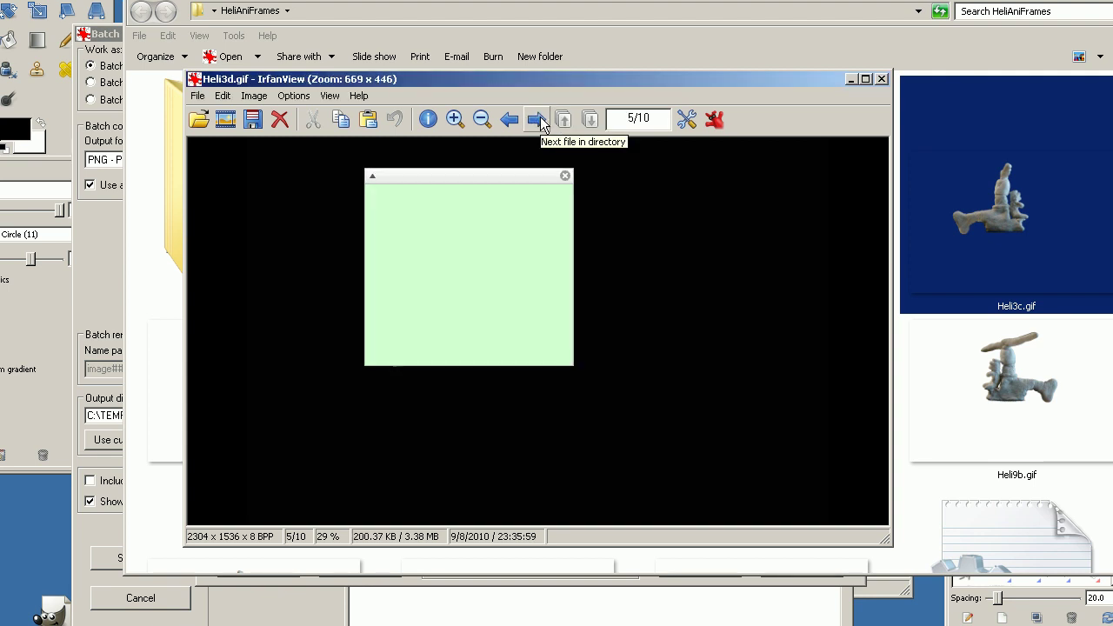
{"action": "left_click", "coordinate": [538, 121]}
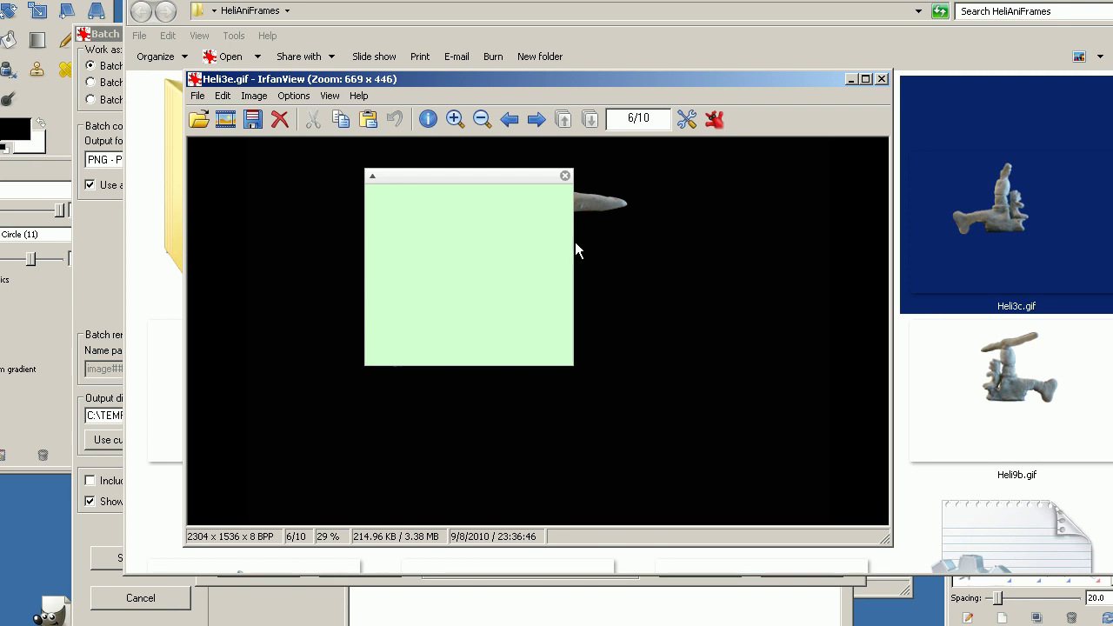
{"action": "left_click_drag", "start_coordinate": [572, 242], "coordinate": [622, 239]}
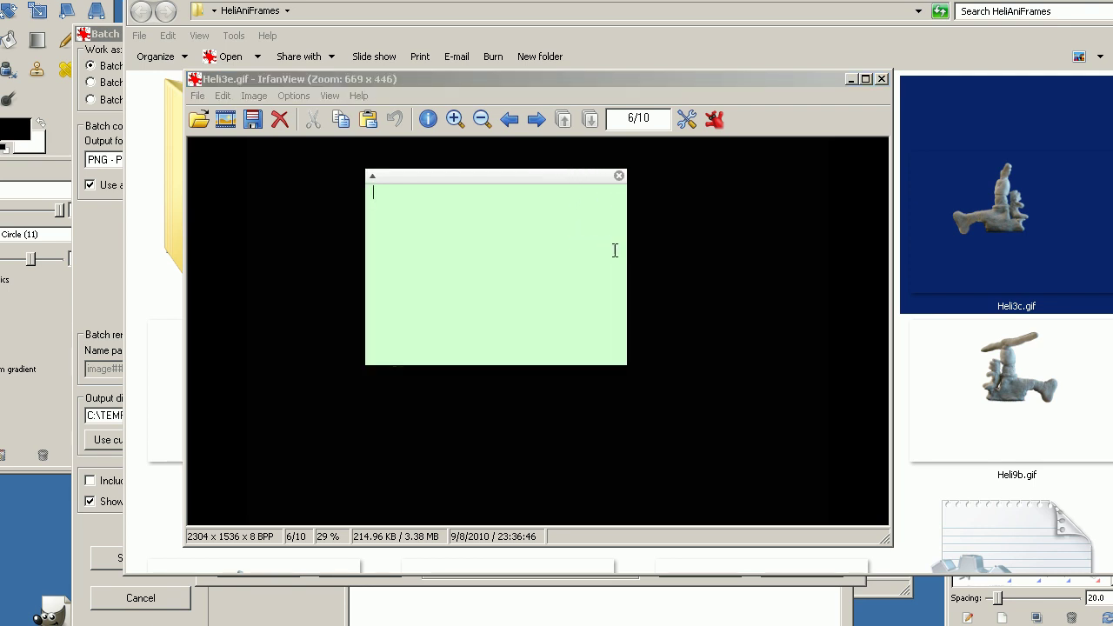
{"action": "left_click", "coordinate": [537, 120]}
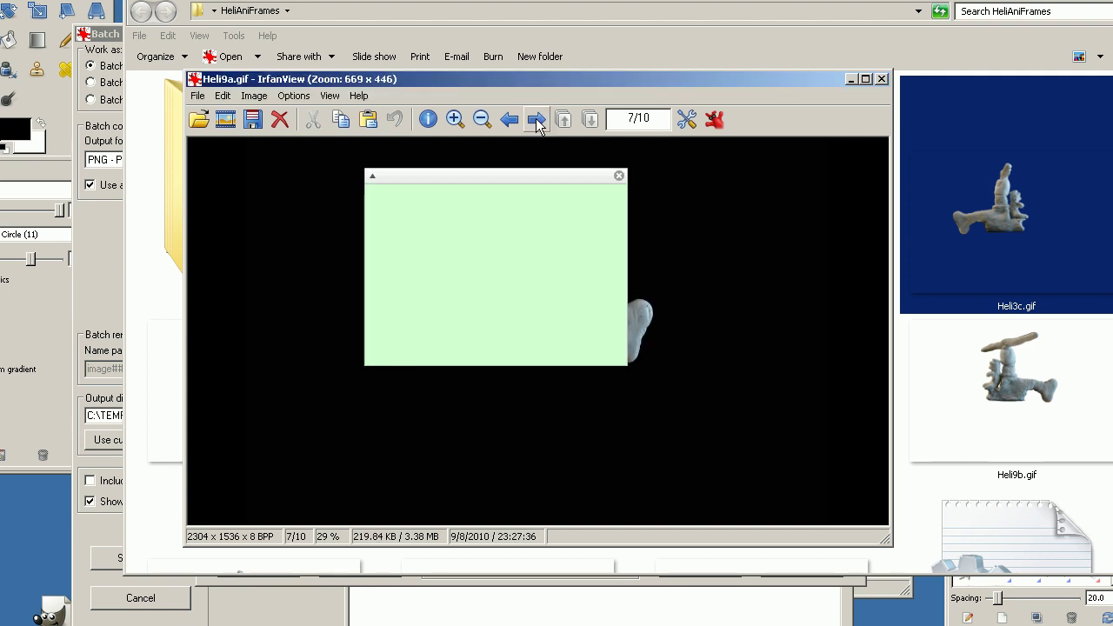
{"action": "left_click_drag", "start_coordinate": [626, 241], "coordinate": [651, 241]}
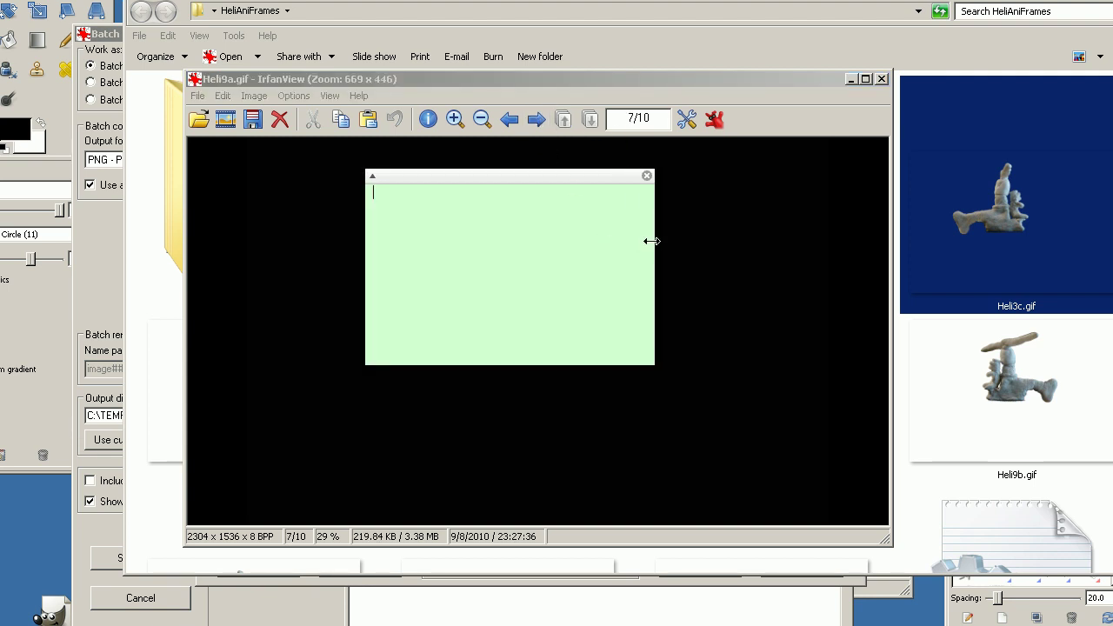
{"action": "left_click", "coordinate": [535, 121]}
{"action": "left_click", "coordinate": [534, 122]}
{"action": "left_click", "coordinate": [536, 121]}
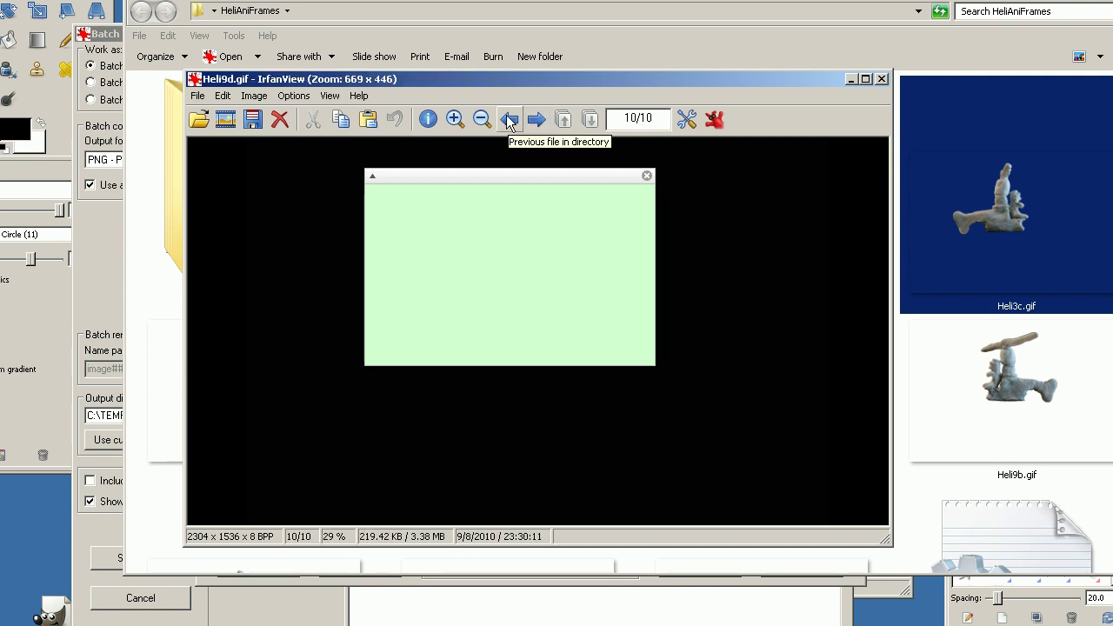
Step: Step back to the first frame, Heli12a.gif, and extend the note slightly lower
{"action": "left_click", "coordinate": [509, 119]}
{"action": "left_click", "coordinate": [509, 119]}
{"action": "left_click", "coordinate": [510, 121]}
{"action": "left_click", "coordinate": [510, 121]}
{"action": "left_click", "coordinate": [510, 121]}
{"action": "left_click", "coordinate": [510, 121]}
{"action": "left_click", "coordinate": [510, 120]}
{"action": "left_click", "coordinate": [510, 121]}
{"action": "left_click", "coordinate": [510, 121]}
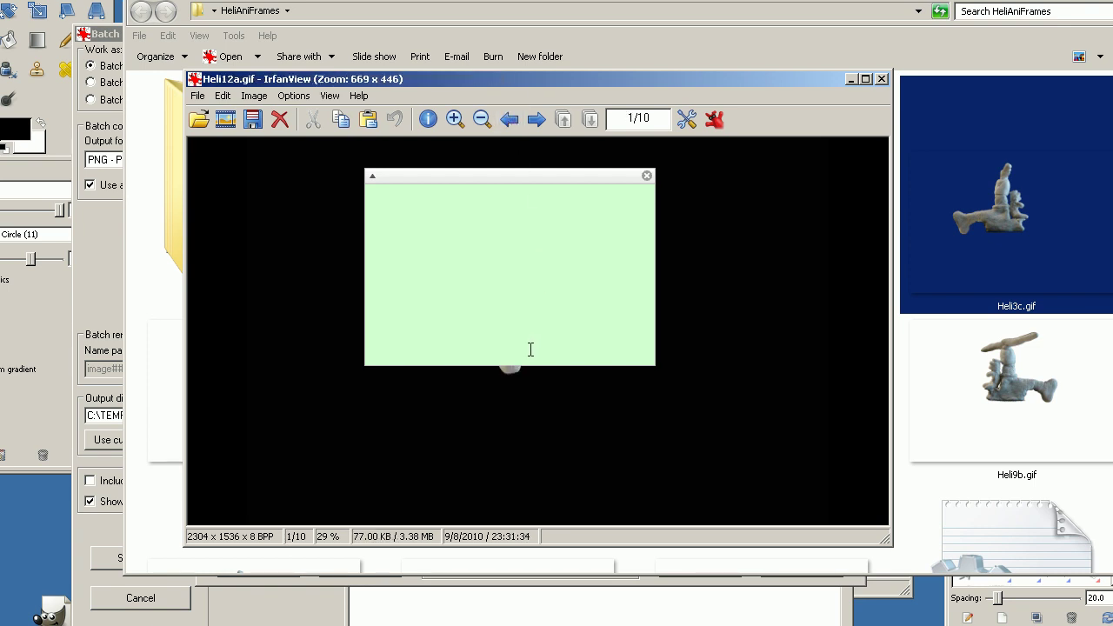
{"action": "left_click_drag", "start_coordinate": [524, 361], "coordinate": [524, 372]}
{"action": "left_click", "coordinate": [363, 169]}
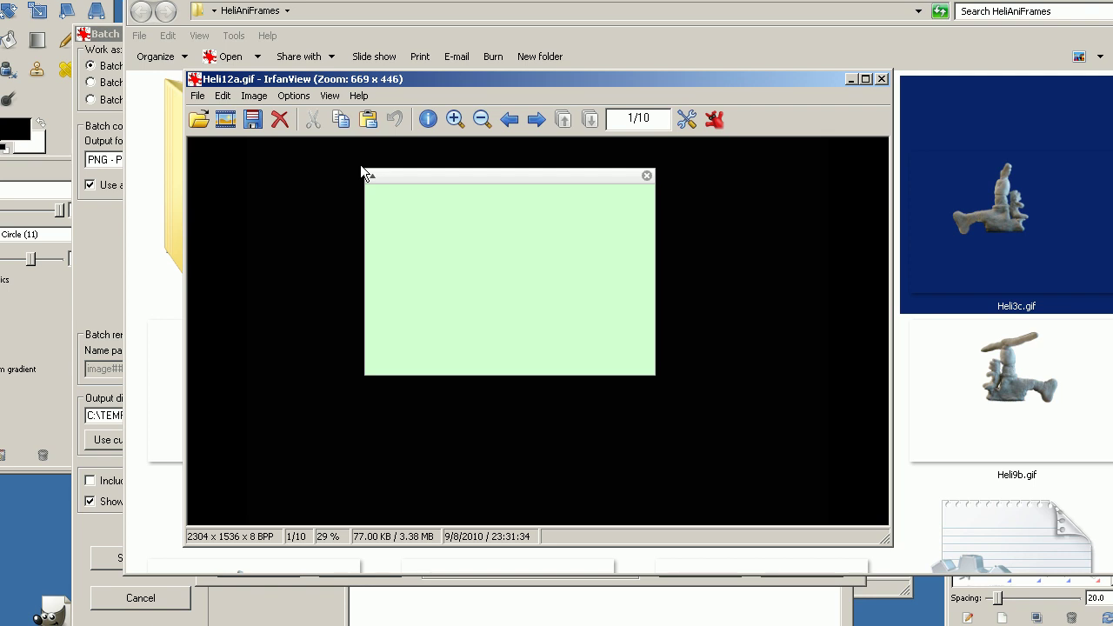
Step: Select a 1143 x 820 area at 472, 131 matching the note's outline around the helicopter
{"action": "left_click_drag", "start_coordinate": [365, 168], "coordinate": [368, 173]}
{"action": "left_click_drag", "start_coordinate": [361, 165], "coordinate": [657, 376]}
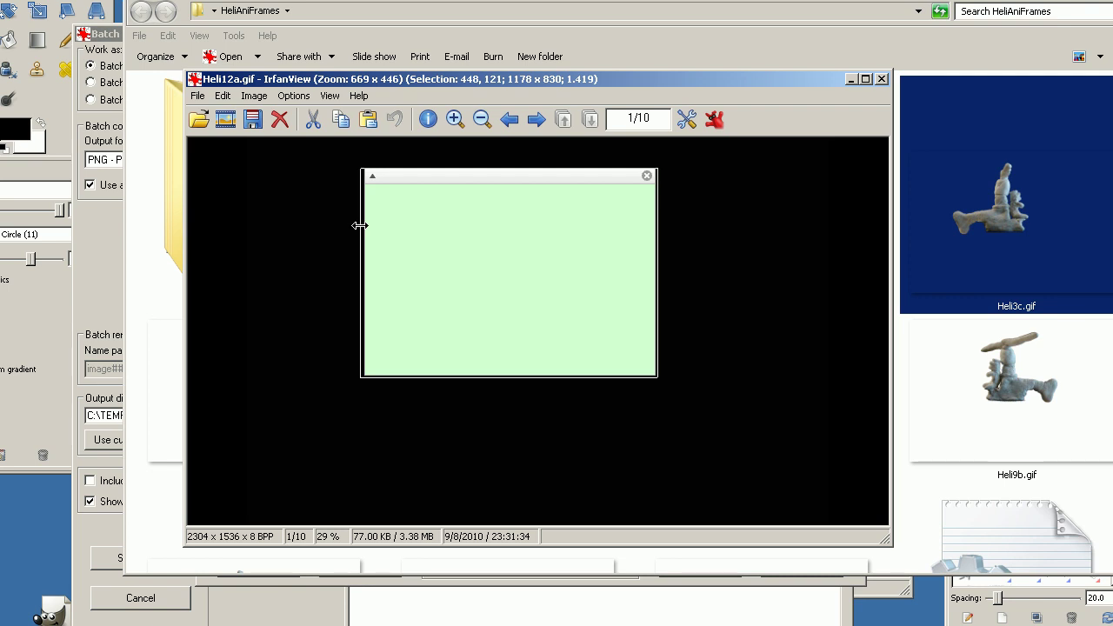
{"action": "left_click_drag", "start_coordinate": [359, 226], "coordinate": [364, 225]}
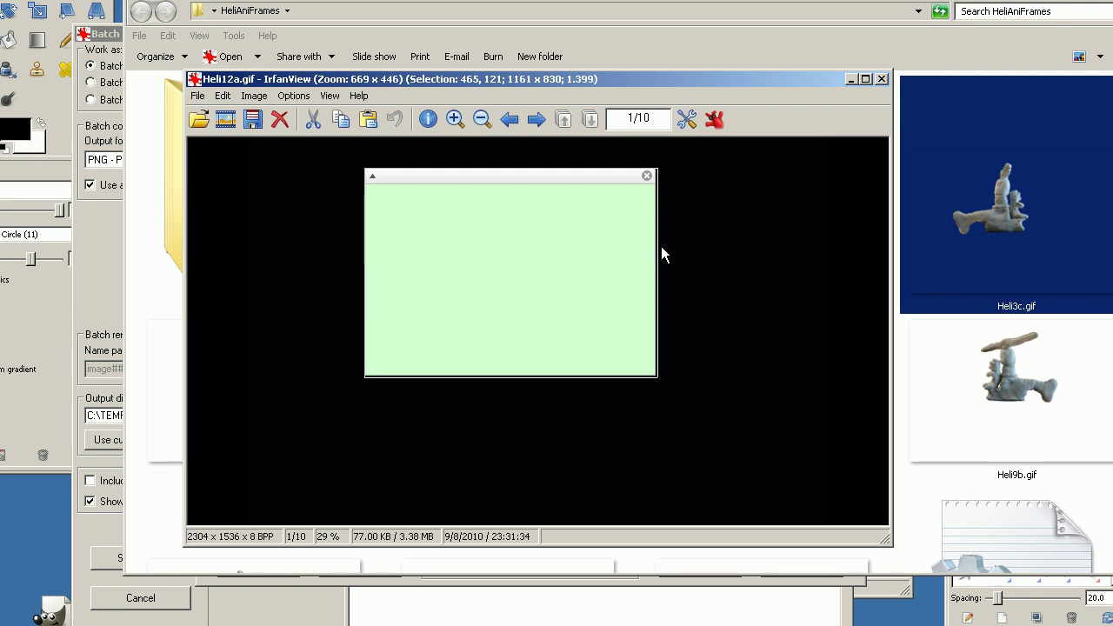
{"action": "left_click_drag", "start_coordinate": [660, 246], "coordinate": [655, 246]}
{"action": "left_click_drag", "start_coordinate": [544, 377], "coordinate": [545, 374]}
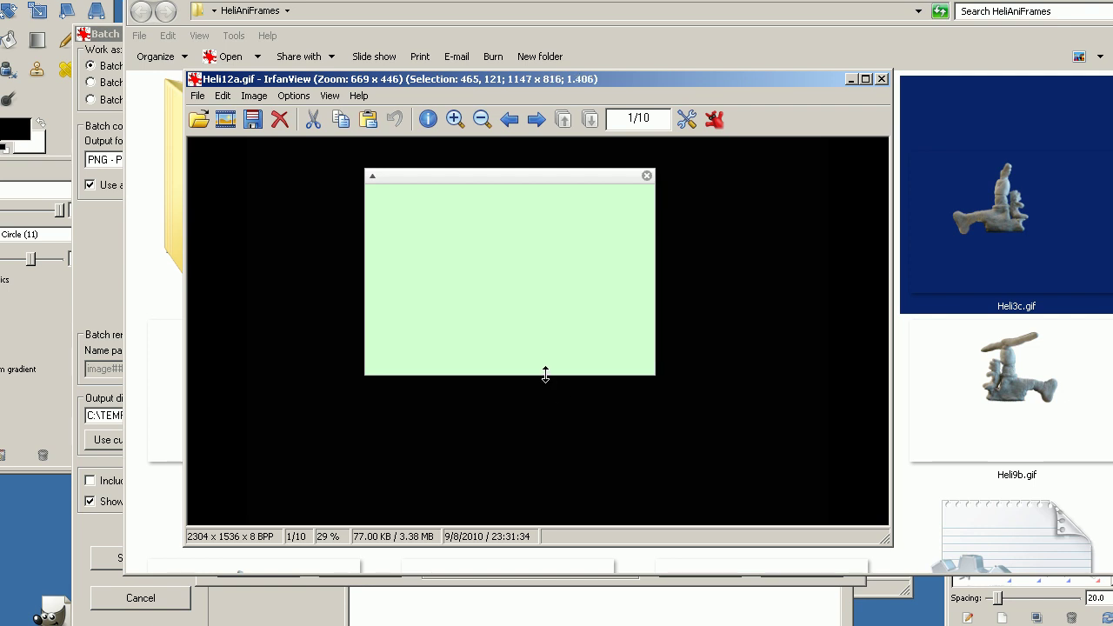
{"action": "left_click_drag", "start_coordinate": [655, 187], "coordinate": [646, 179]}
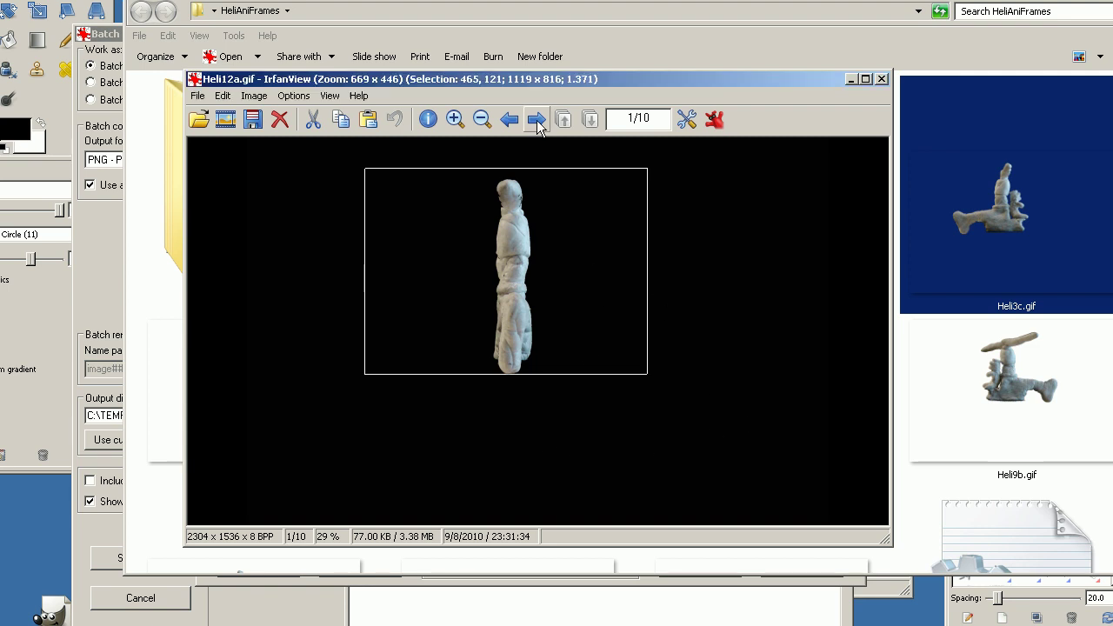
{"action": "left_click_drag", "start_coordinate": [539, 375], "coordinate": [540, 377]}
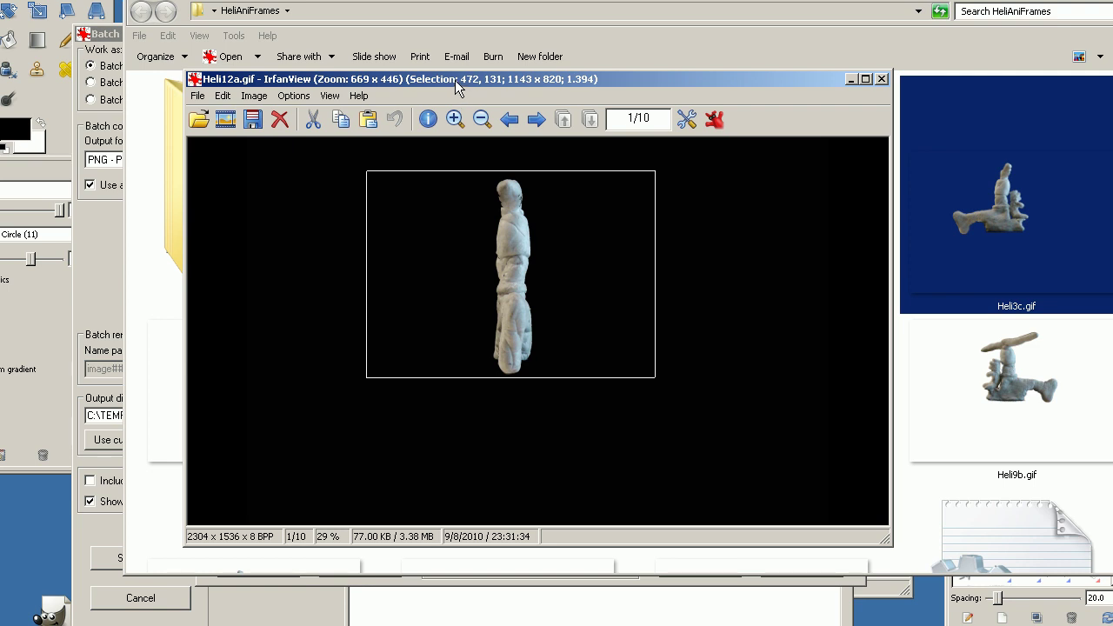
{"action": "left_click_drag", "start_coordinate": [455, 76], "coordinate": [446, 18]}
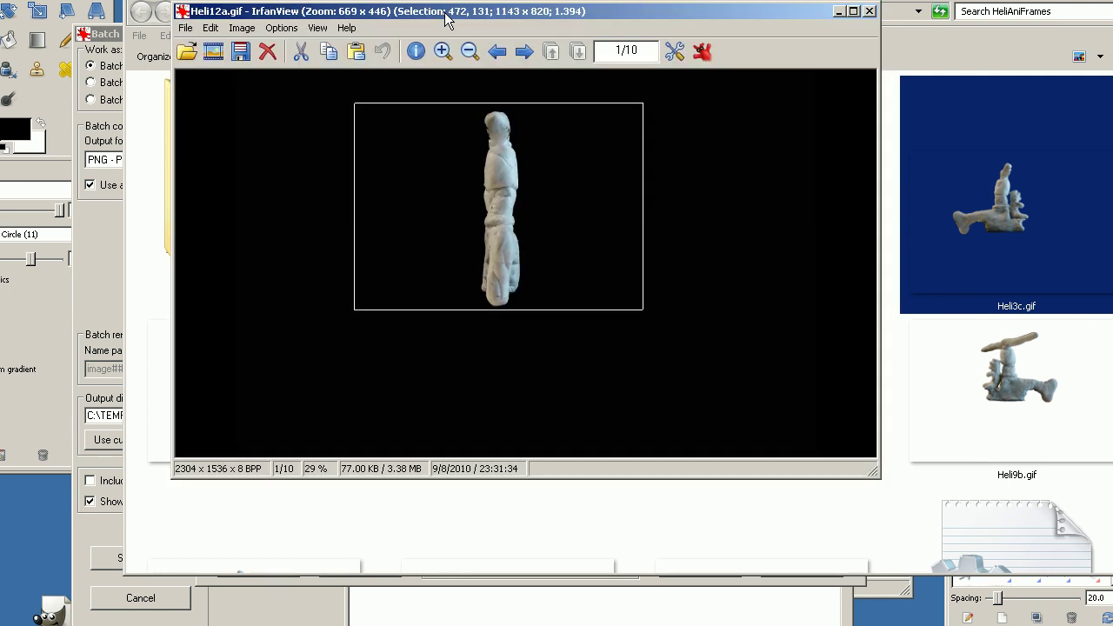
Step: Change the batch crop size to width 1143 and height 820
{"action": "left_click", "coordinate": [110, 37]}
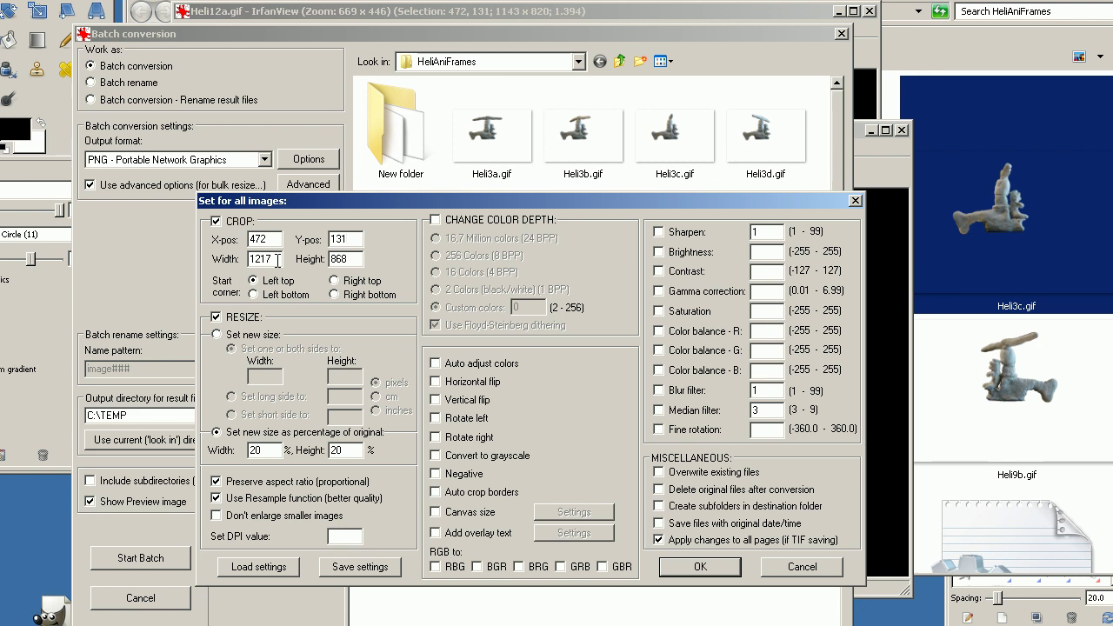
{"action": "key", "text": "Tab"}
{"action": "type", "text": "1143"}
{"action": "key", "text": "Tab"}
{"action": "type", "text": "820"}
Step: Confirm the crop and resize settings, add all ten GIF frames, and start the batch
{"action": "left_click", "coordinate": [699, 567]}
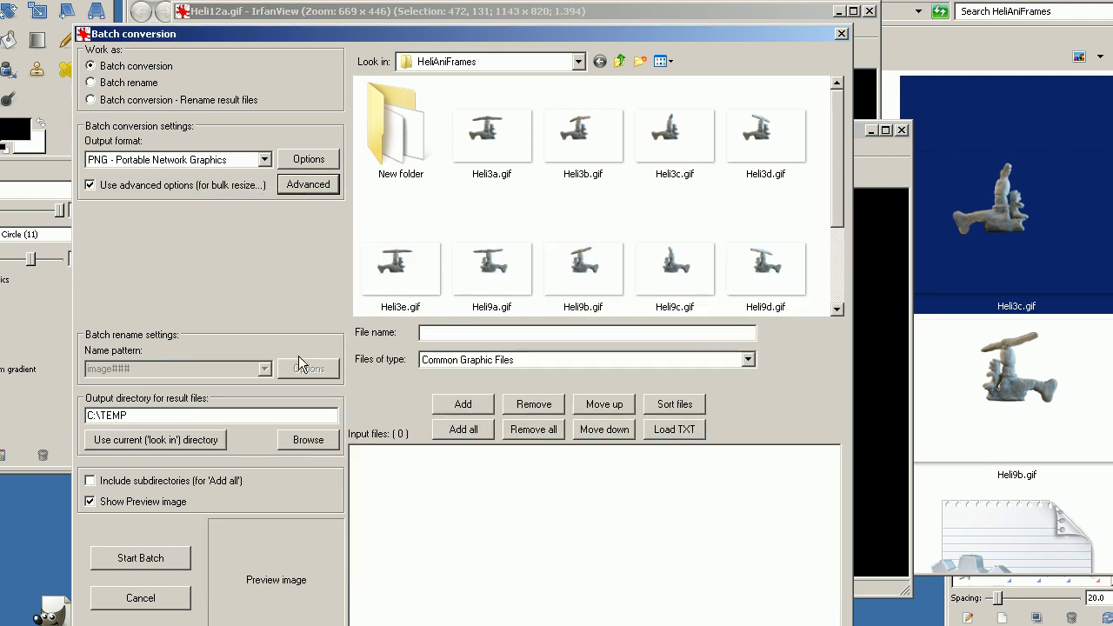
{"action": "key", "text": "alt+Tab"}
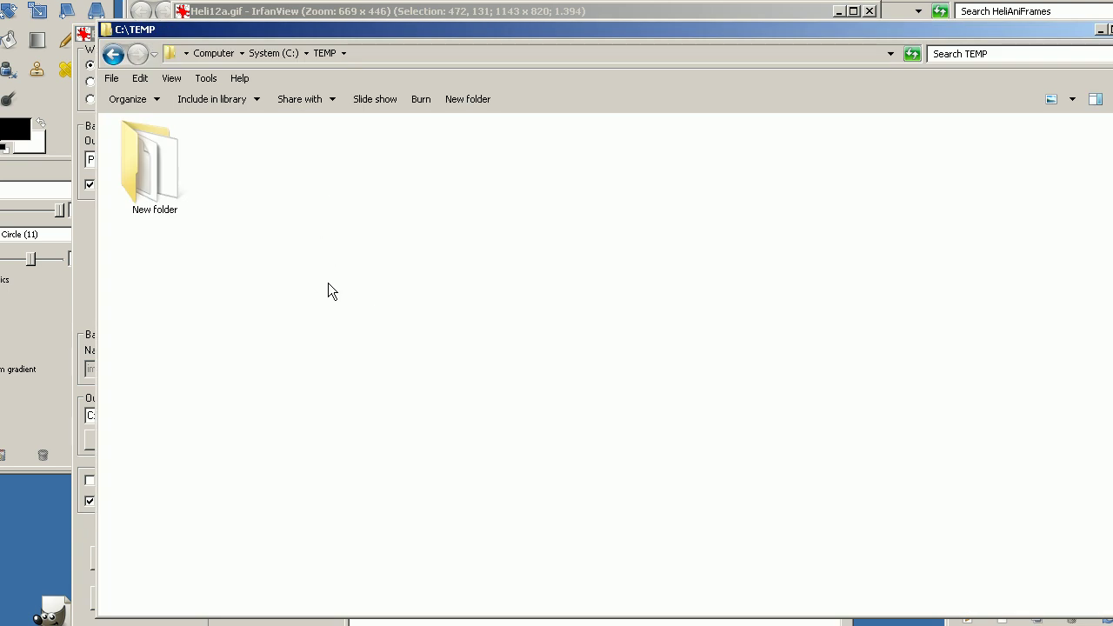
{"action": "key", "text": "alt+Tab"}
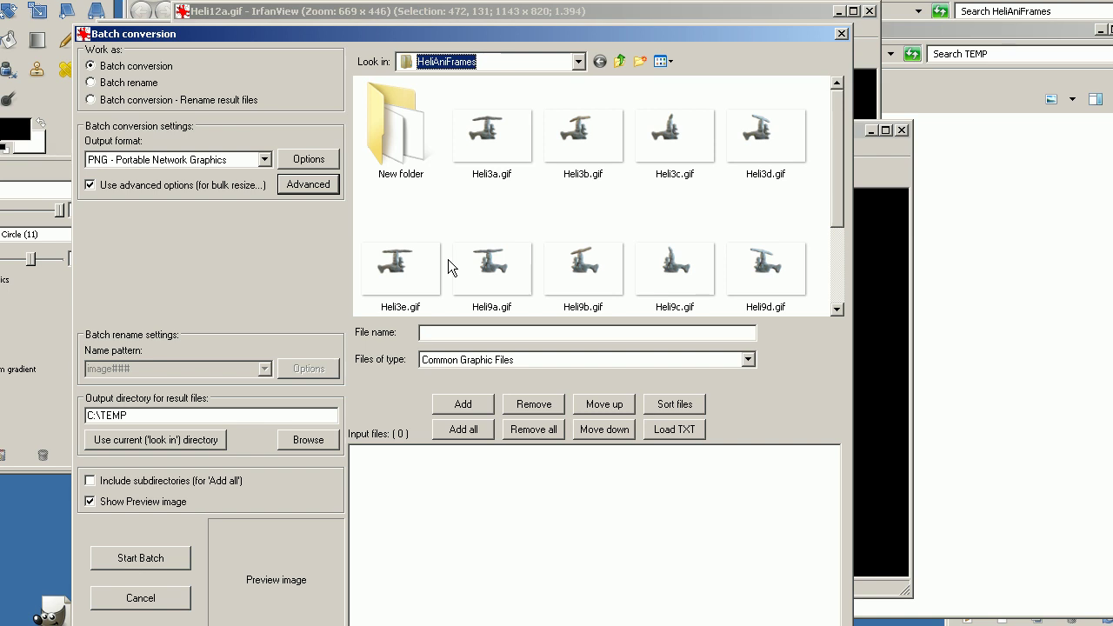
{"action": "left_click", "coordinate": [460, 430]}
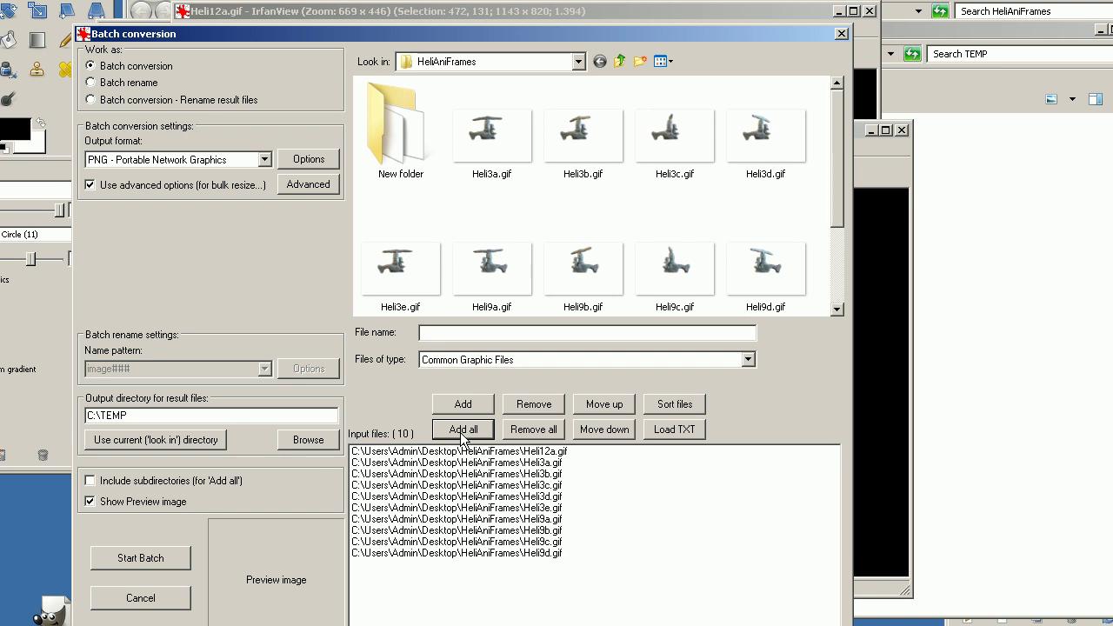
{"action": "left_click", "coordinate": [133, 565]}
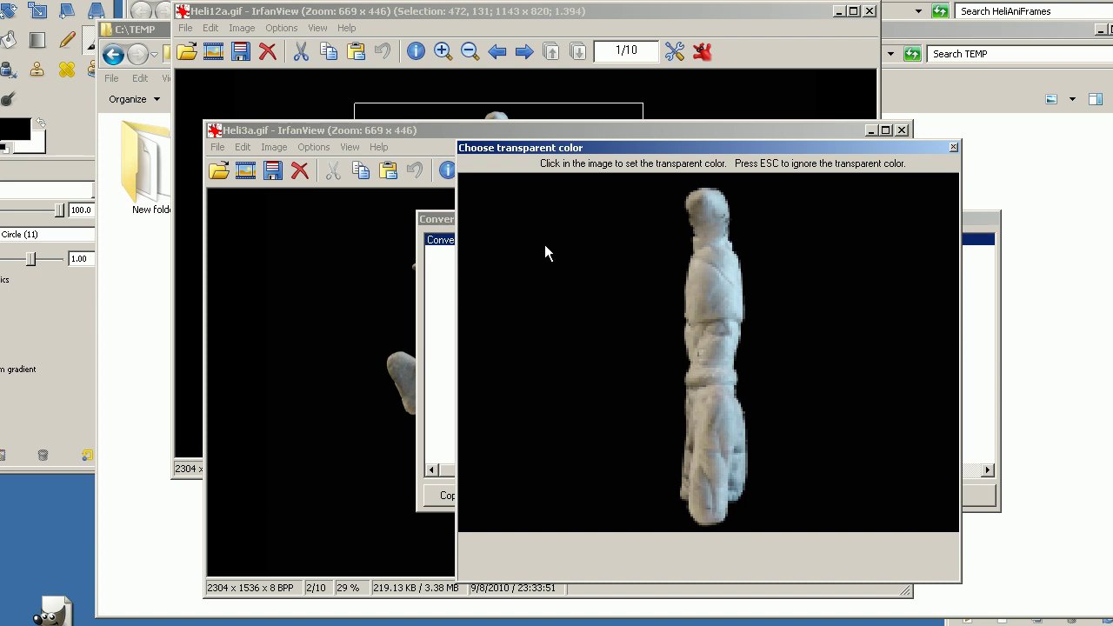
Step: Pick the black background as transparent for each frame, then check the PNGs in C:\TEMP
{"action": "left_click", "coordinate": [491, 349]}
{"action": "left_click", "coordinate": [492, 341]}
{"action": "left_click", "coordinate": [498, 316]}
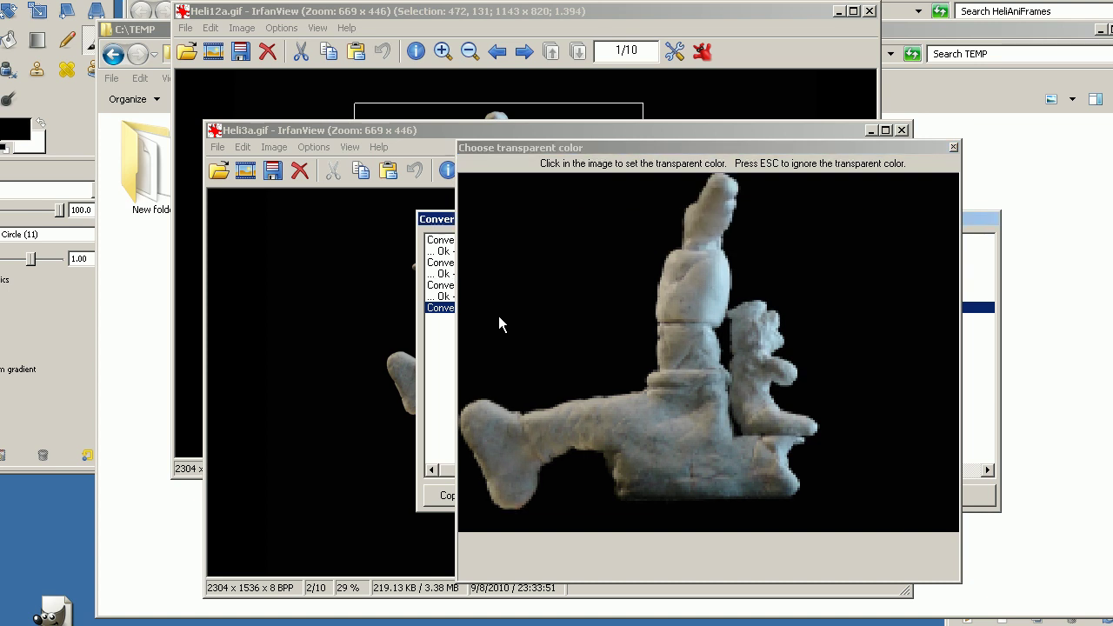
{"action": "left_click", "coordinate": [498, 315]}
{"action": "left_click", "coordinate": [498, 316]}
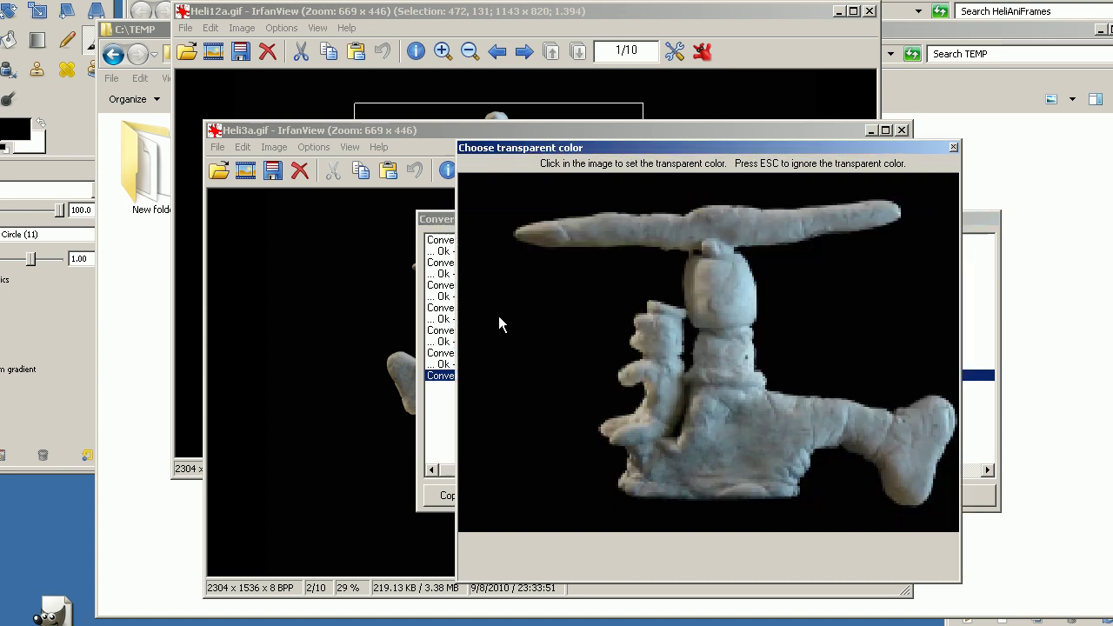
{"action": "left_click", "coordinate": [498, 316]}
{"action": "left_click", "coordinate": [498, 316]}
{"action": "left_click", "coordinate": [498, 317]}
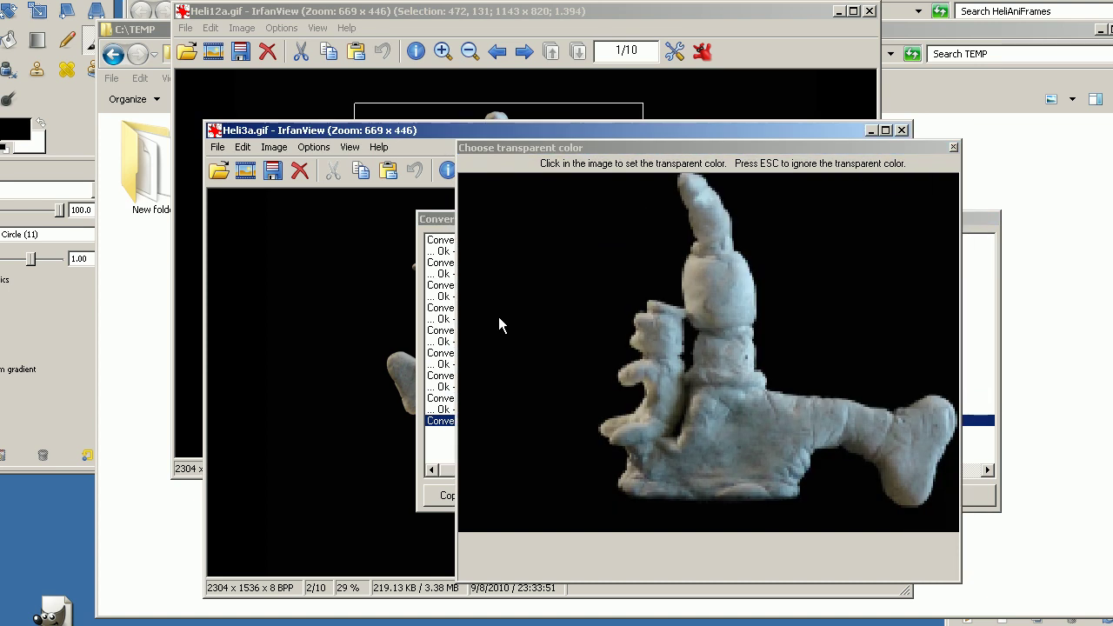
{"action": "left_click", "coordinate": [498, 317]}
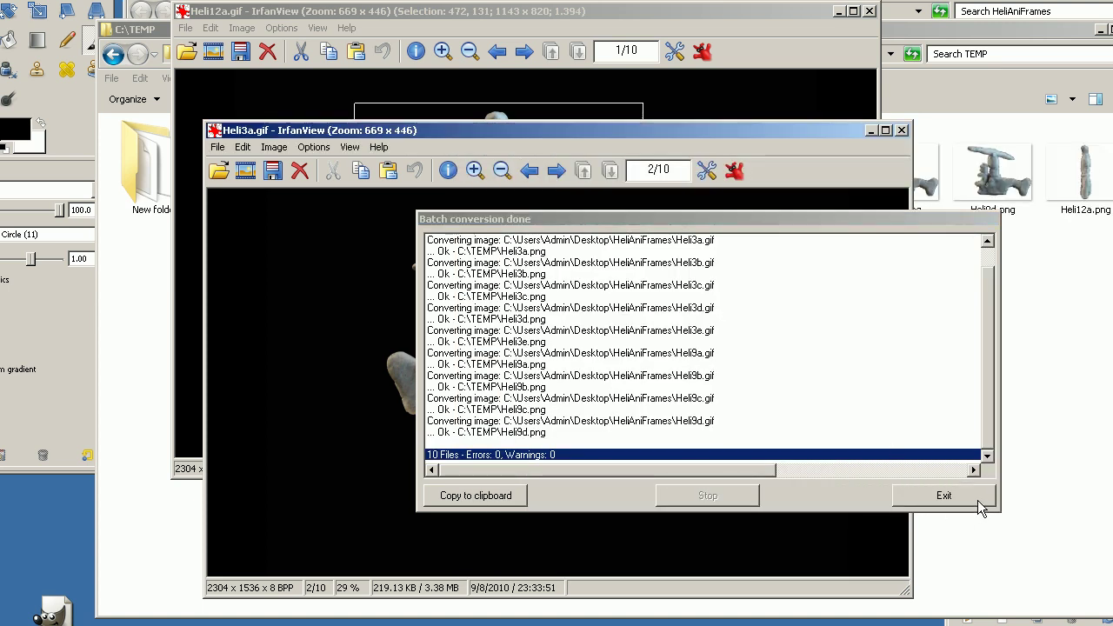
{"action": "left_click", "coordinate": [921, 496]}
{"action": "key", "text": "alt+Tab"}
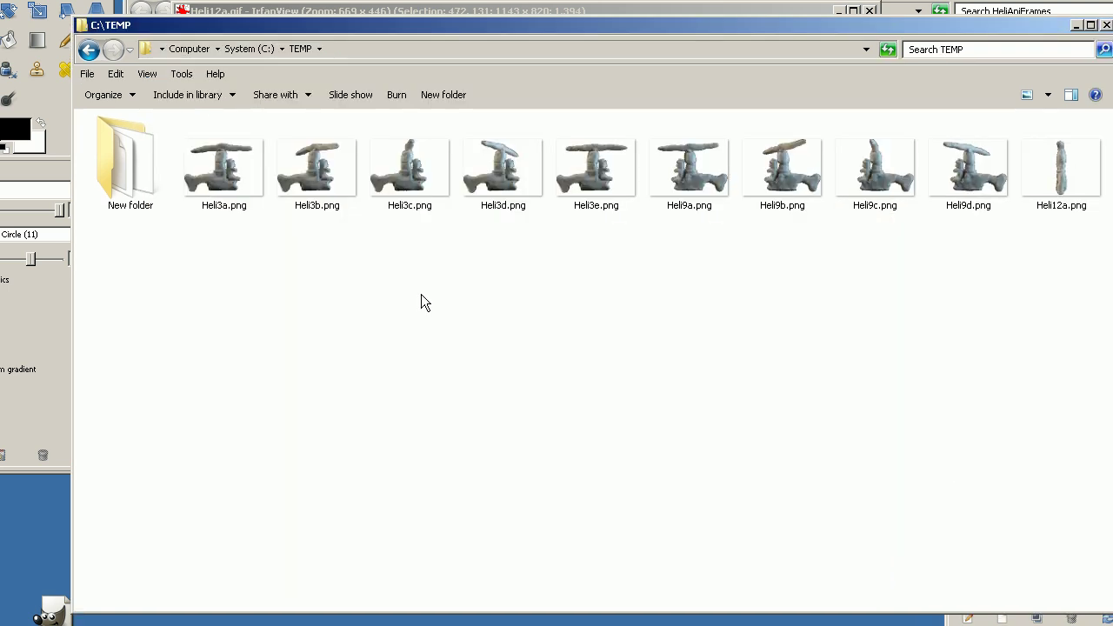